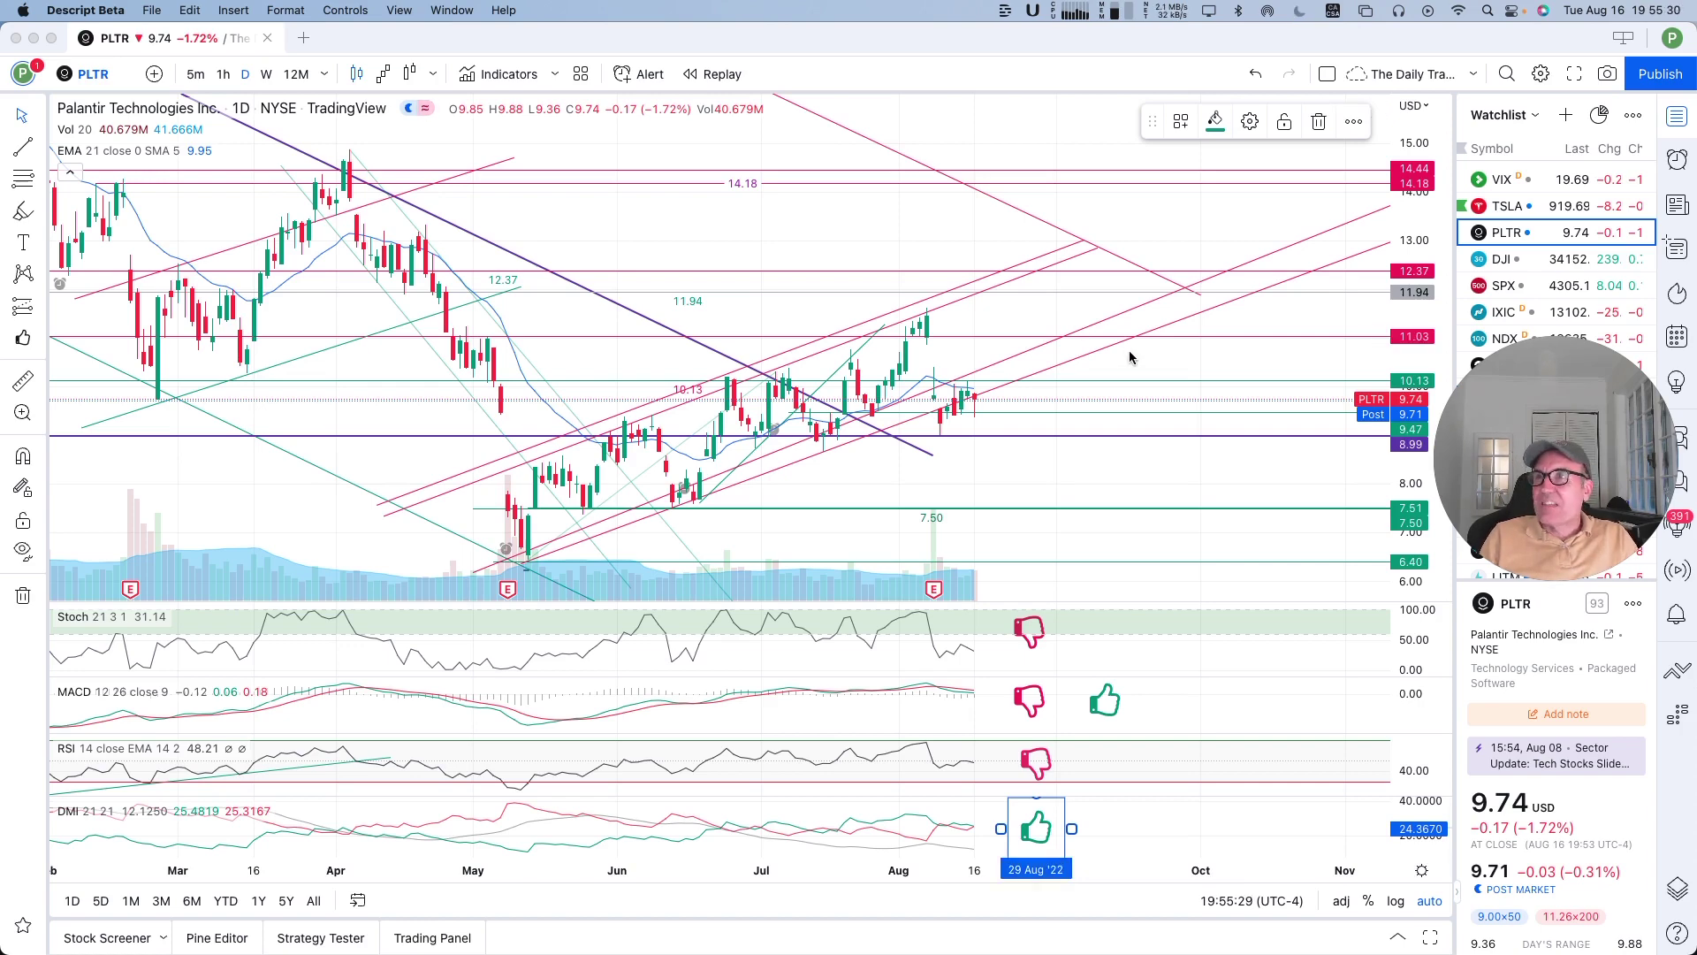
Add the text '9.47' as a label on the horizontal ray at the 9.47 price level
{"action": "scroll", "coordinate": [1118, 417], "scroll_direction": "up", "scroll_amount": 3}
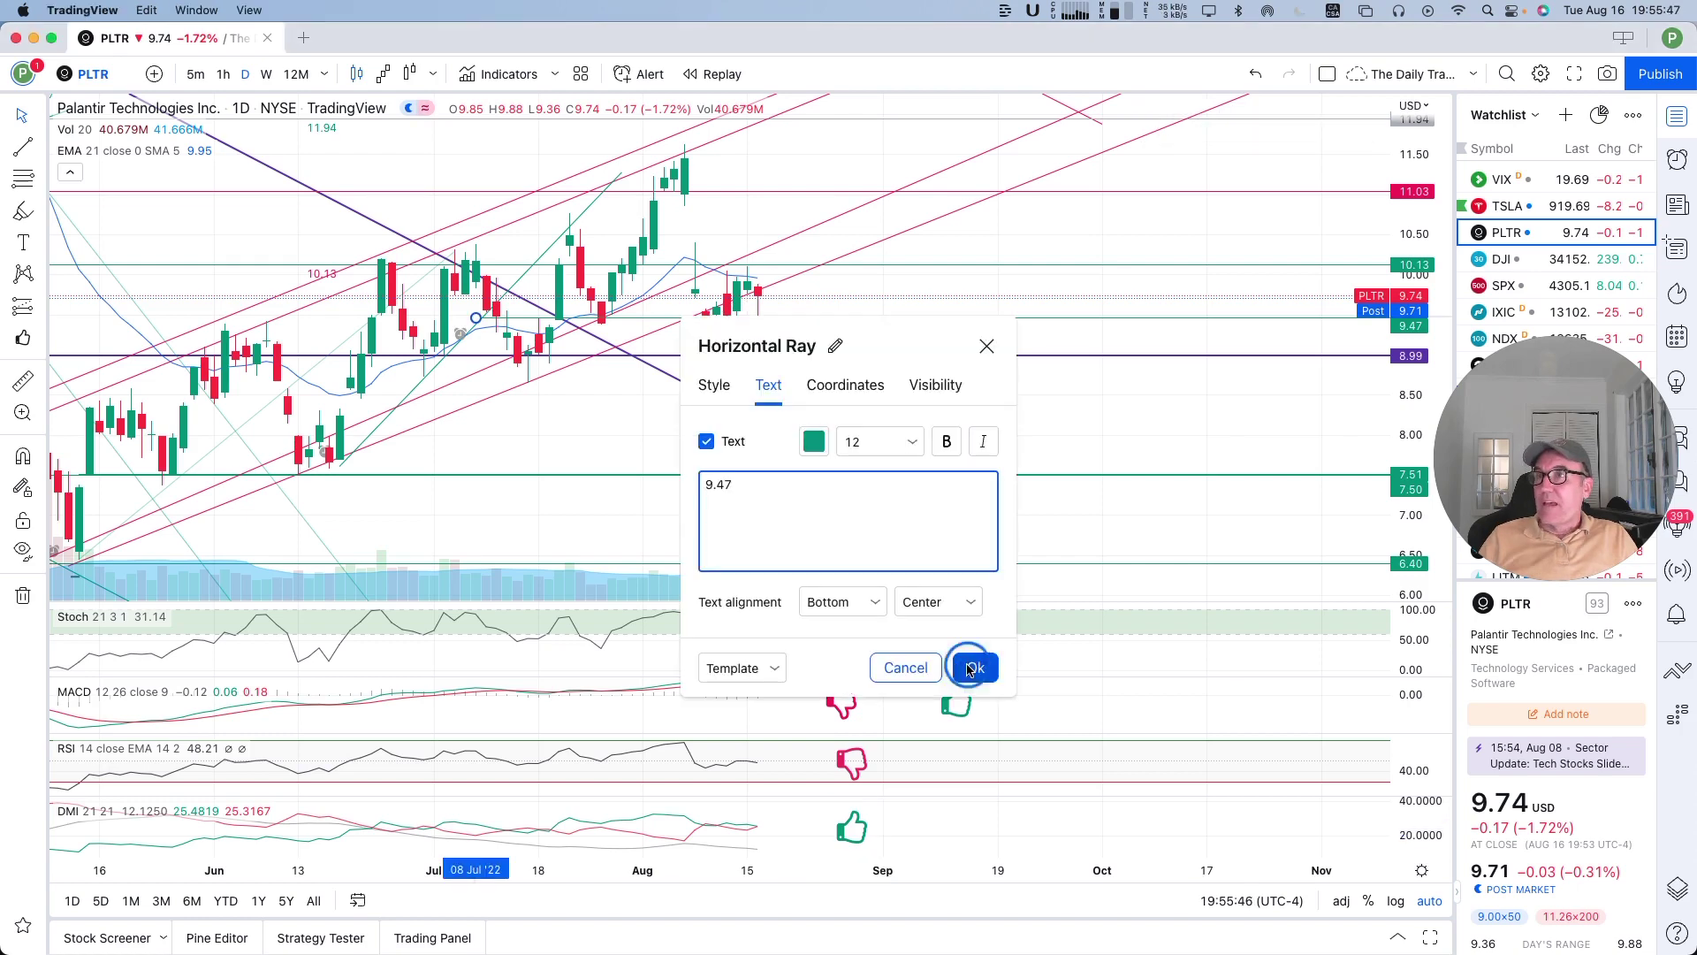
{"action": "left_click", "coordinate": [973, 663]}
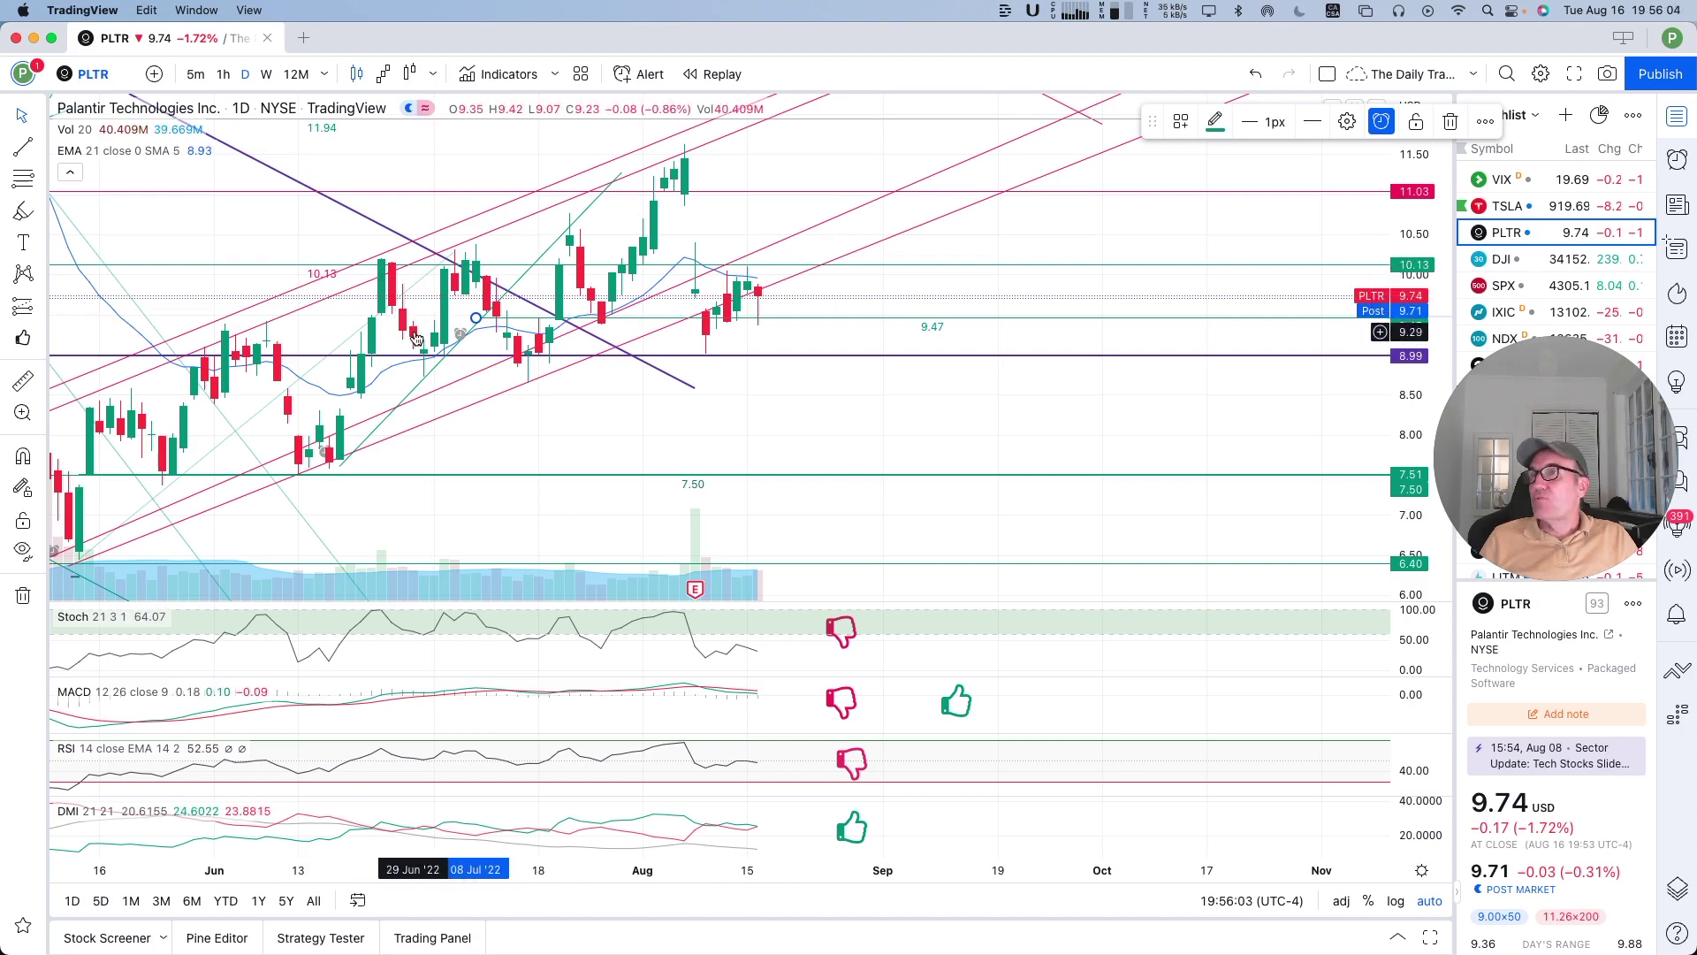
{"action": "scroll", "coordinate": [504, 341], "scroll_direction": "down", "scroll_amount": 3}
{"action": "scroll", "coordinate": [415, 303], "scroll_direction": "up", "scroll_amount": 3}
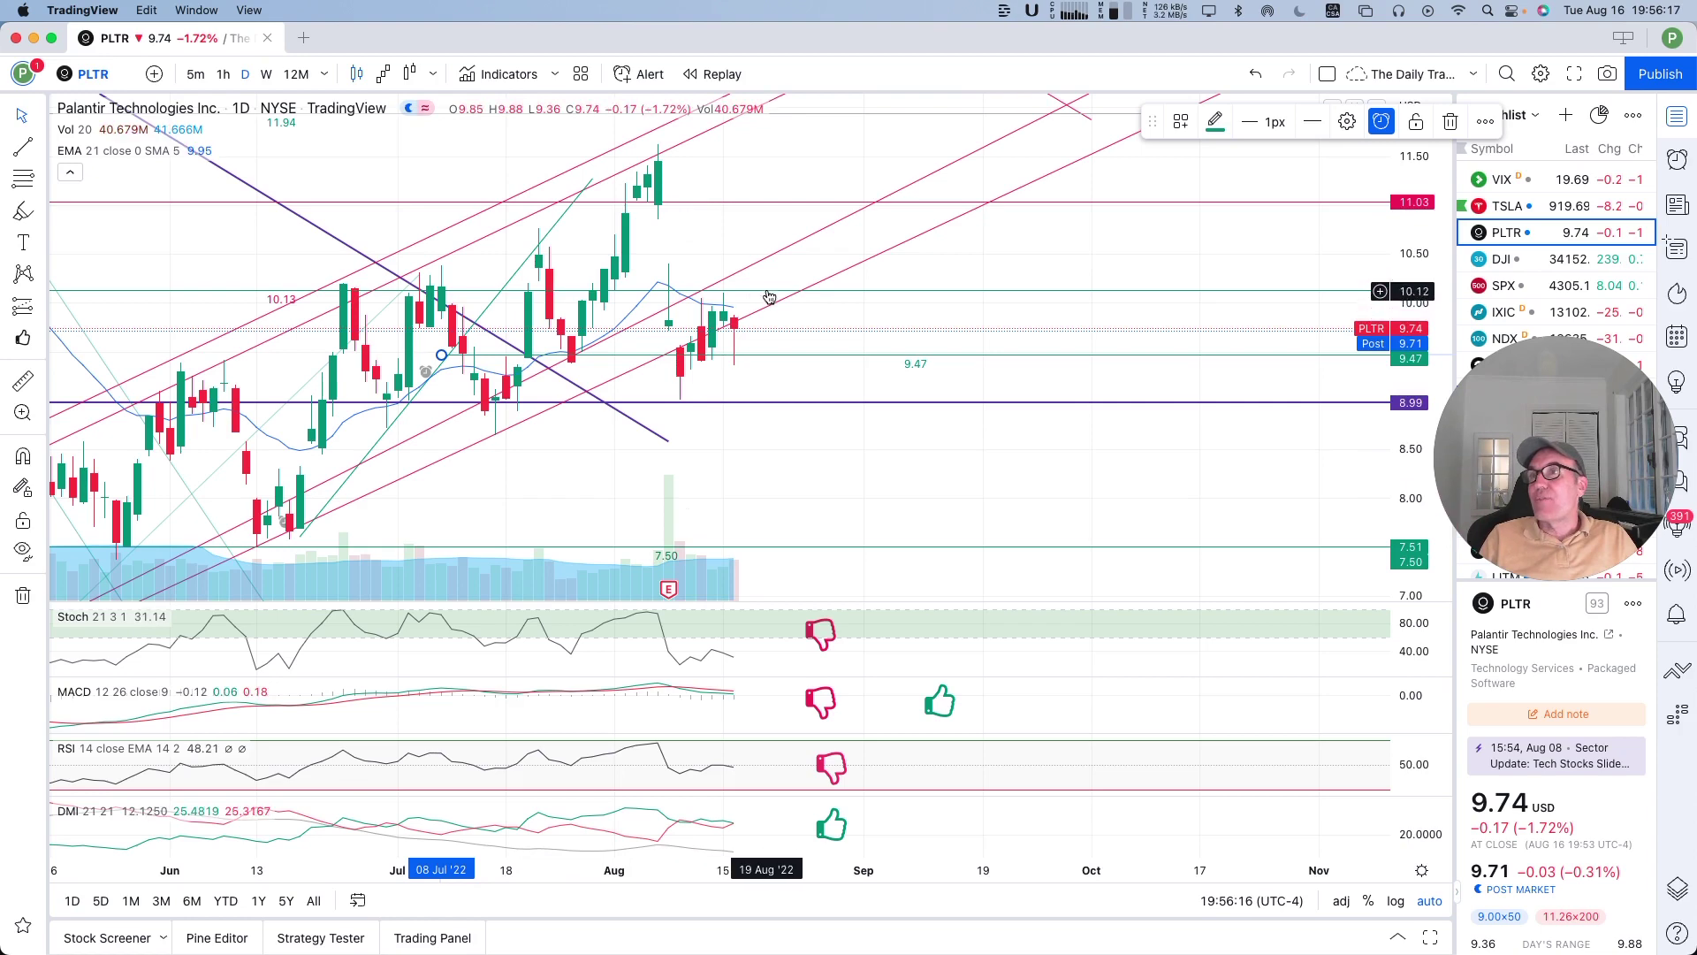
{"action": "scroll", "coordinate": [741, 346], "scroll_direction": "down", "scroll_amount": 3}
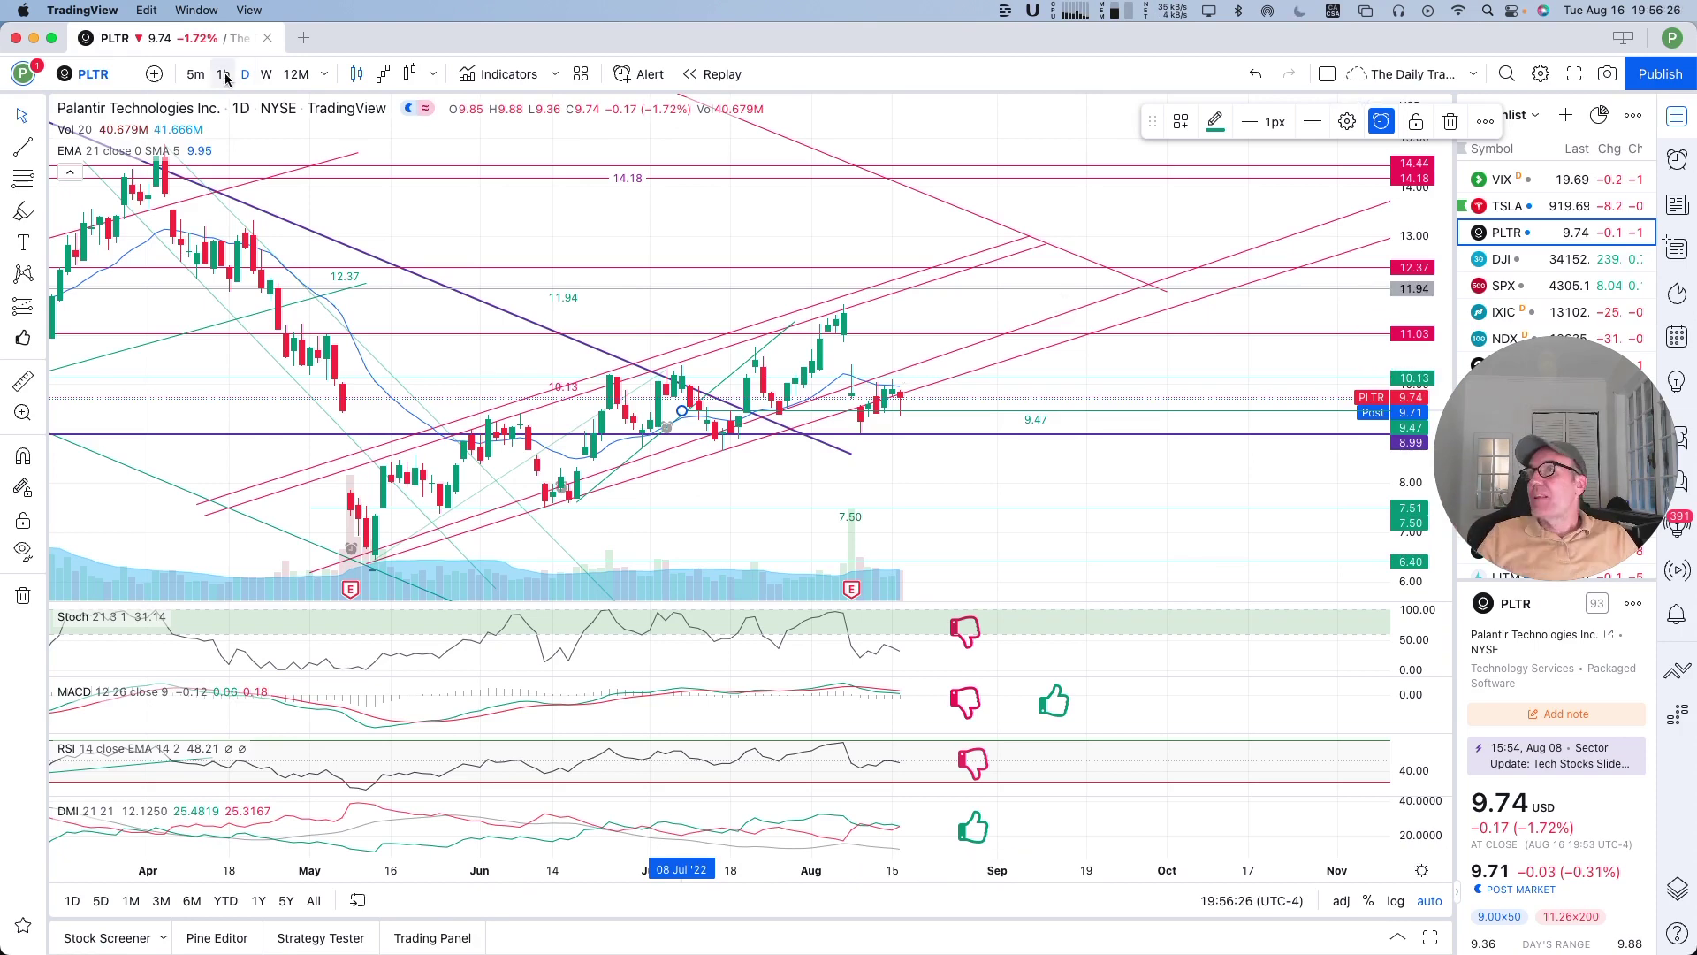
Switch PLTR to the 1h interval and draw a descending trendline from the Aug 15 high
{"action": "key", "text": "1"}
{"action": "key", "text": "h"}
{"action": "key", "text": "Return"}
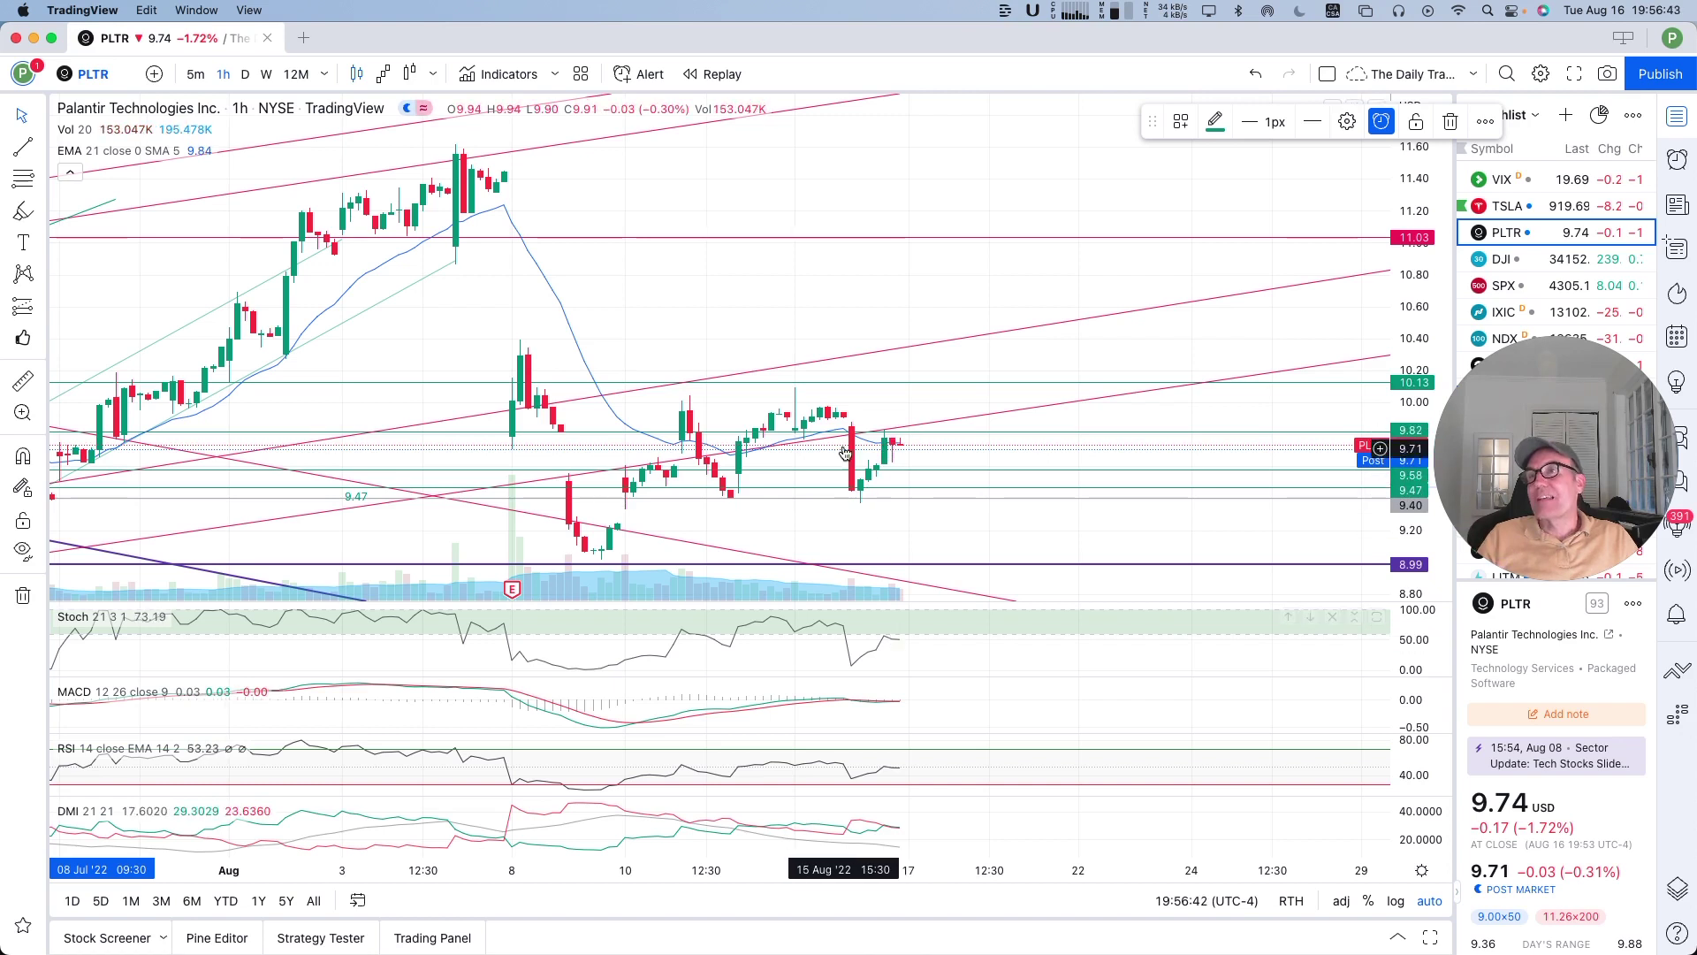
{"action": "left_click", "coordinate": [23, 145]}
{"action": "mouse_move", "coordinate": [827, 403]}
{"action": "left_mouse_down"}
{"action": "mouse_move", "coordinate": [1121, 522]}
{"action": "mouse_move", "coordinate": [1116, 538]}
{"action": "left_mouse_up"}
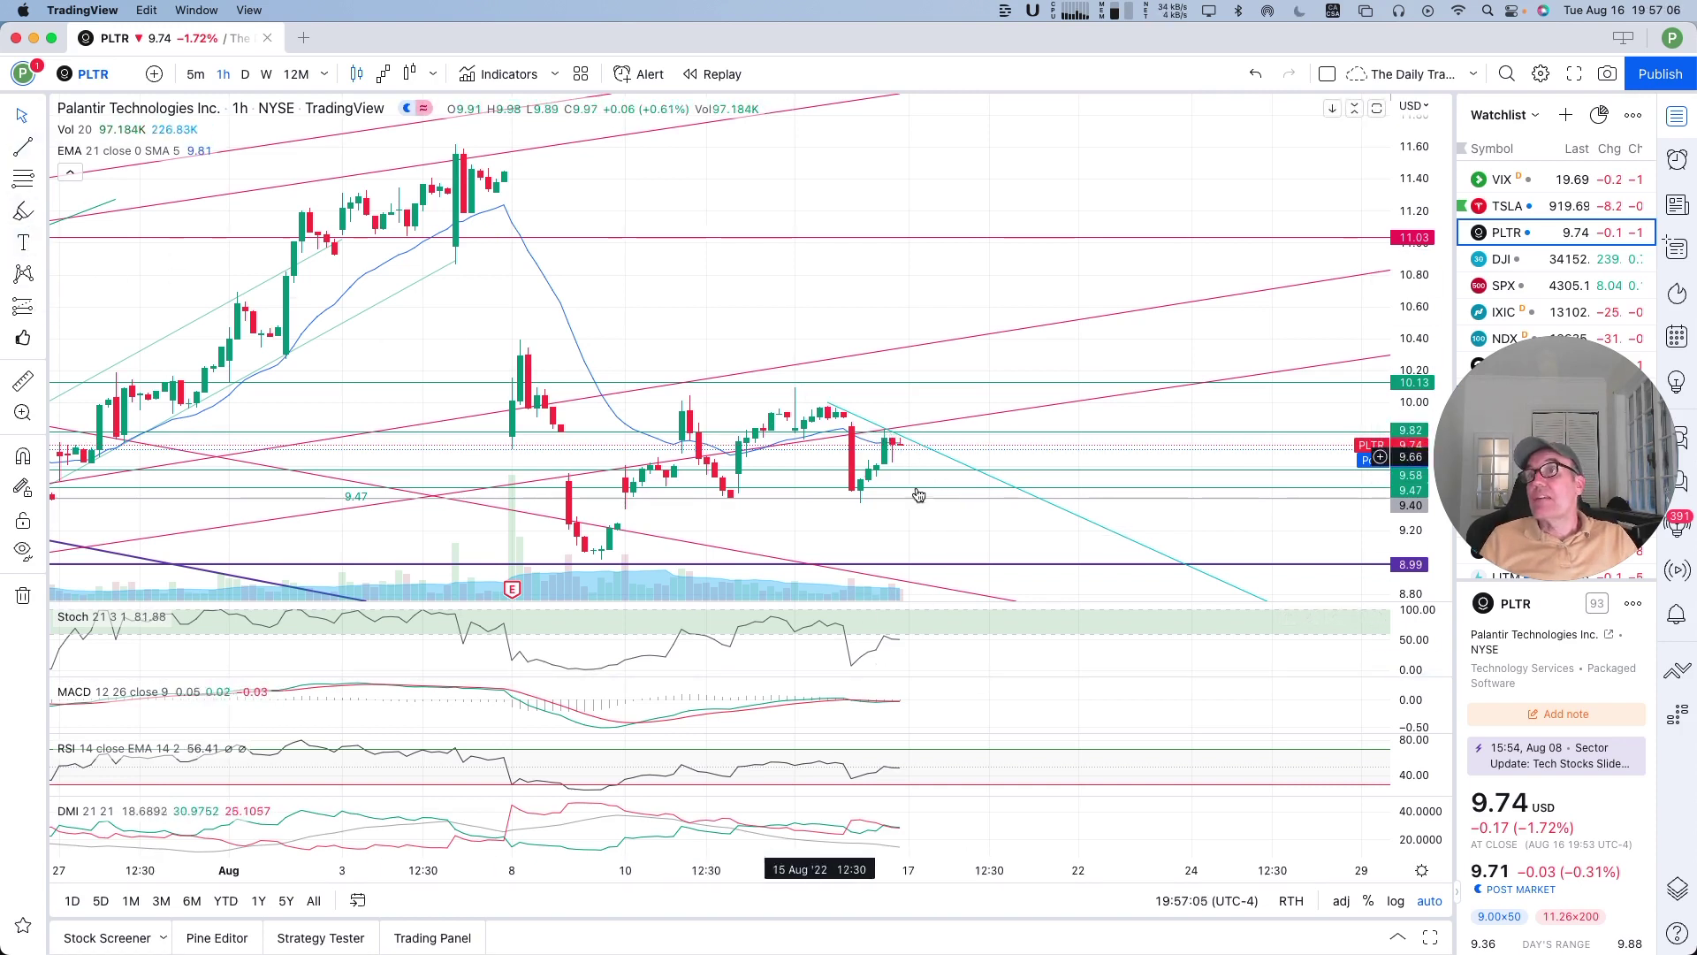
Make a parallel copy of the trendline shifted left and colour it green
{"action": "left_click", "coordinate": [961, 469]}
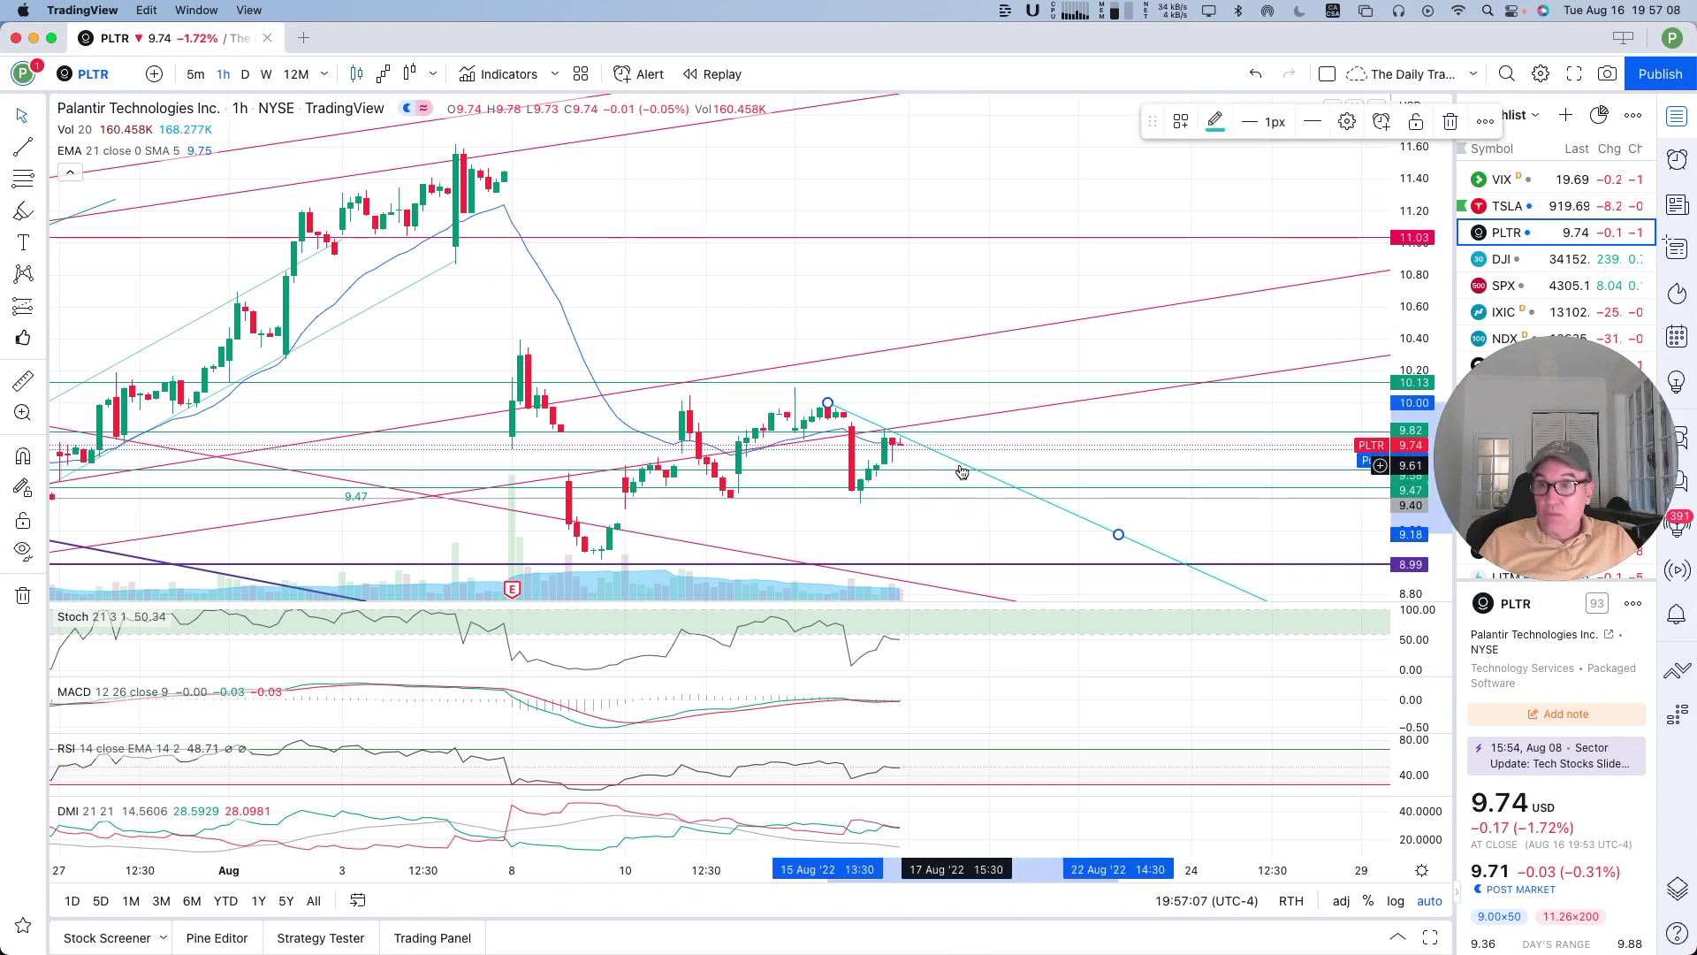
{"action": "left_click_drag", "start_coordinate": [962, 471], "coordinate": [816, 480]}
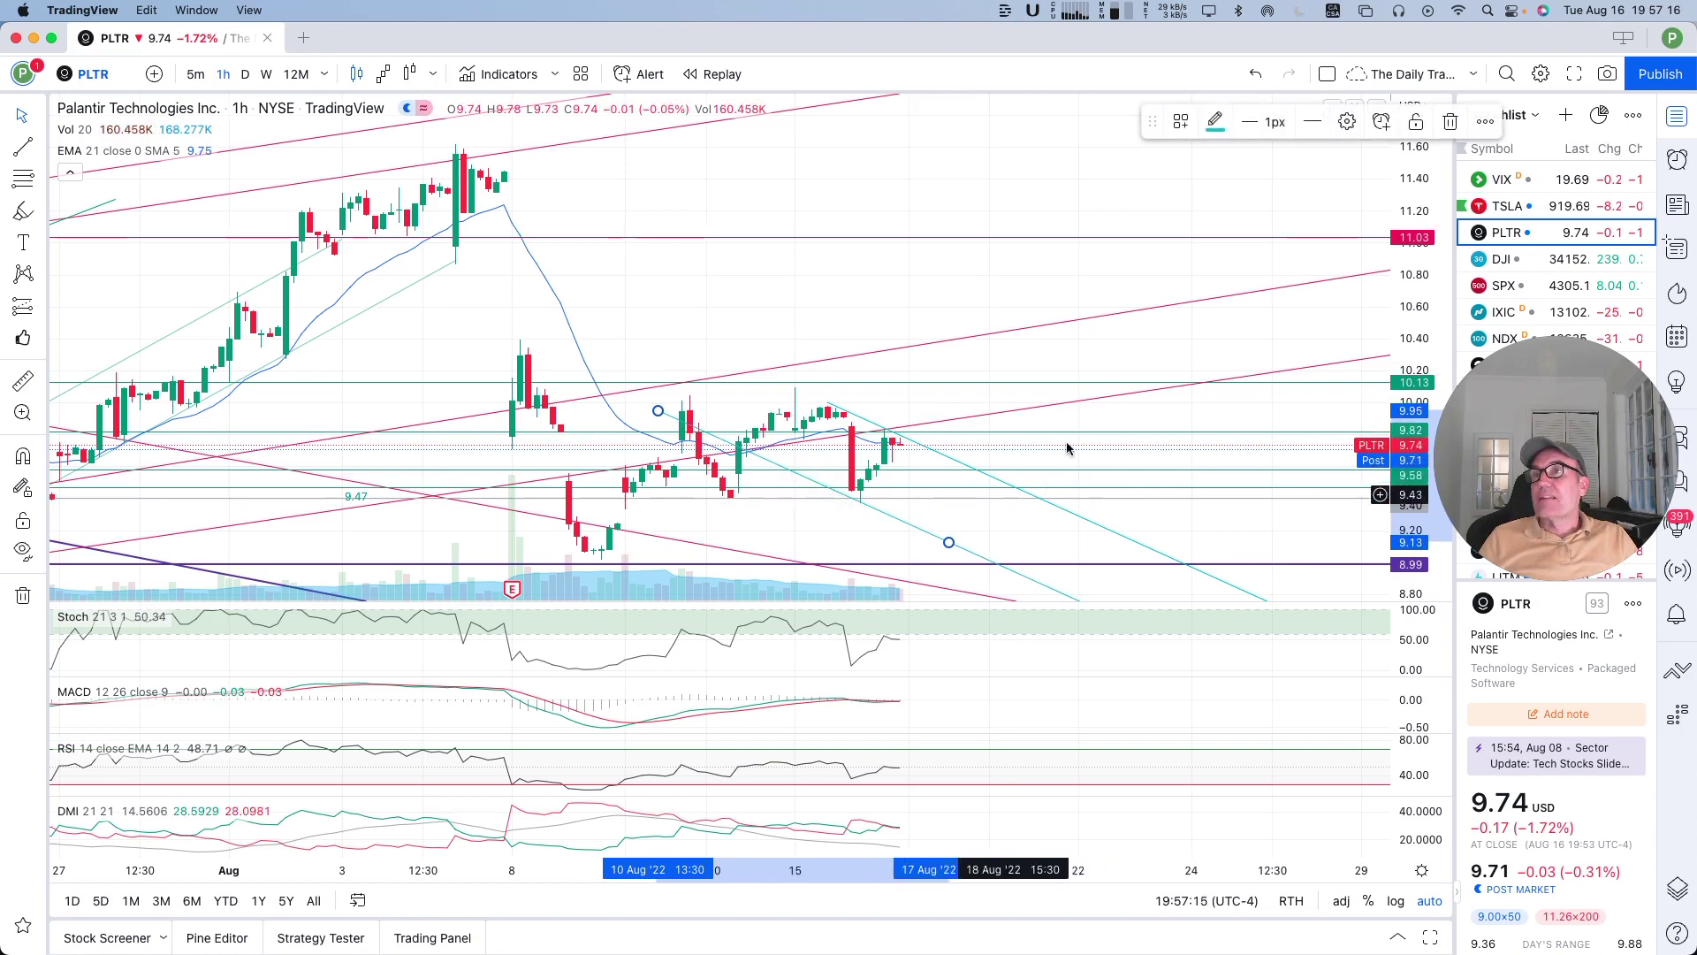
{"action": "left_click", "coordinate": [1216, 121]}
{"action": "left_click", "coordinate": [1296, 182]}
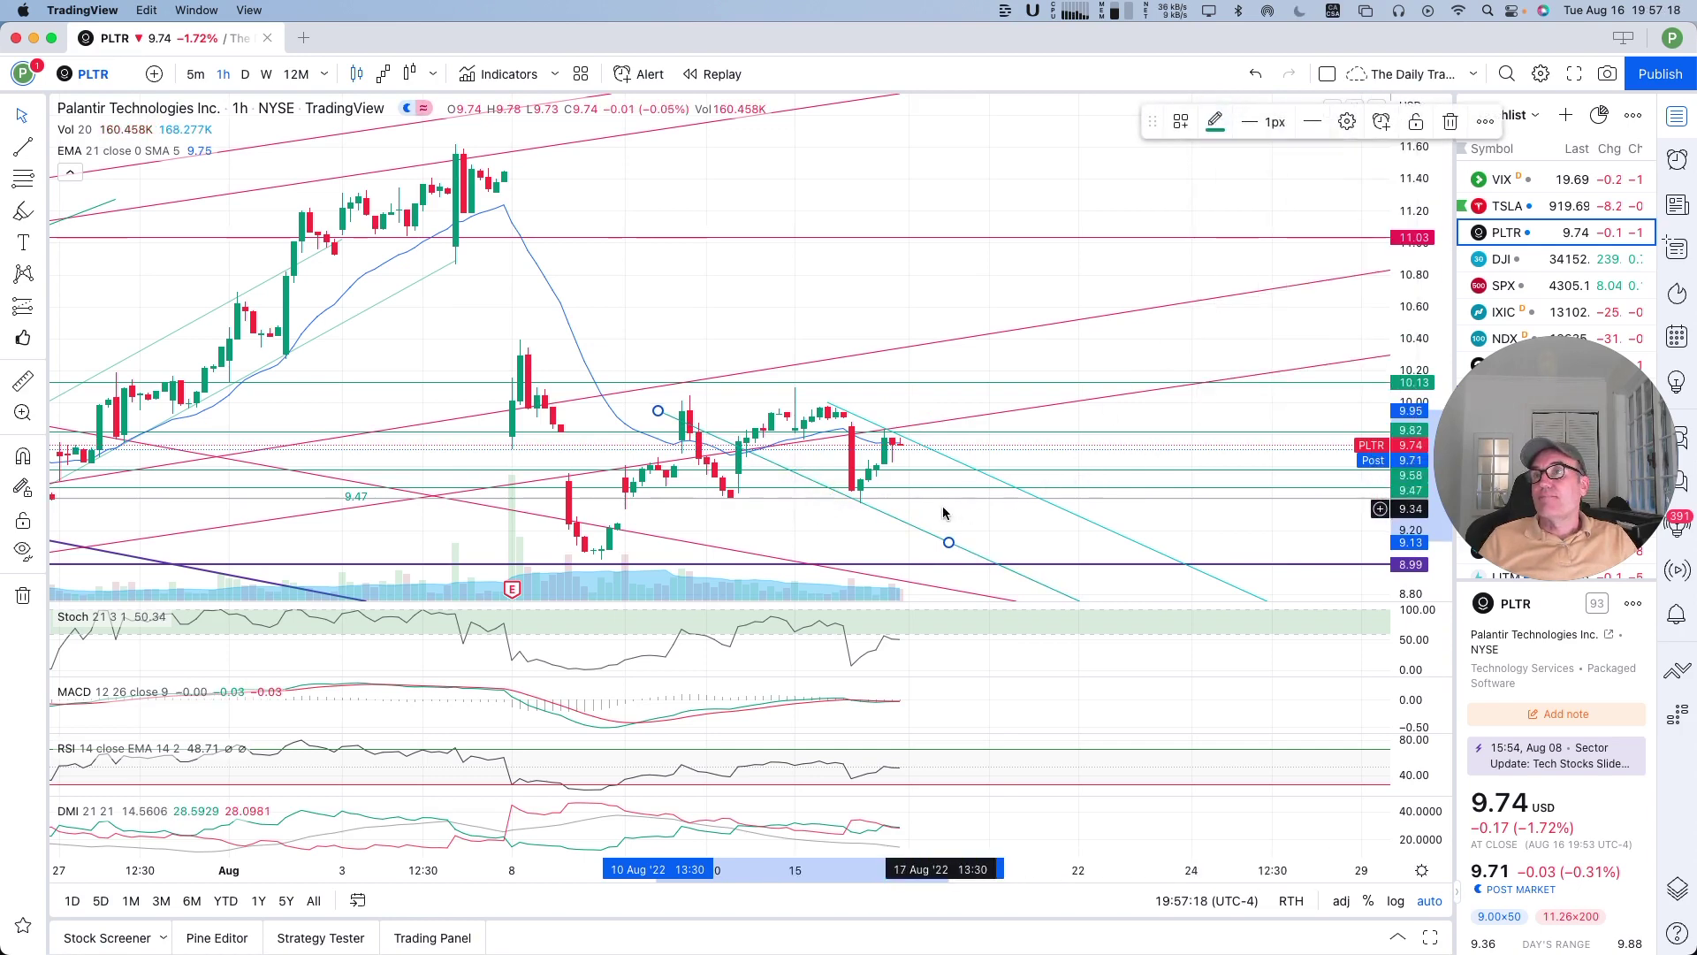
Recolour the original cyan trendline magenta
{"action": "left_click", "coordinate": [963, 466]}
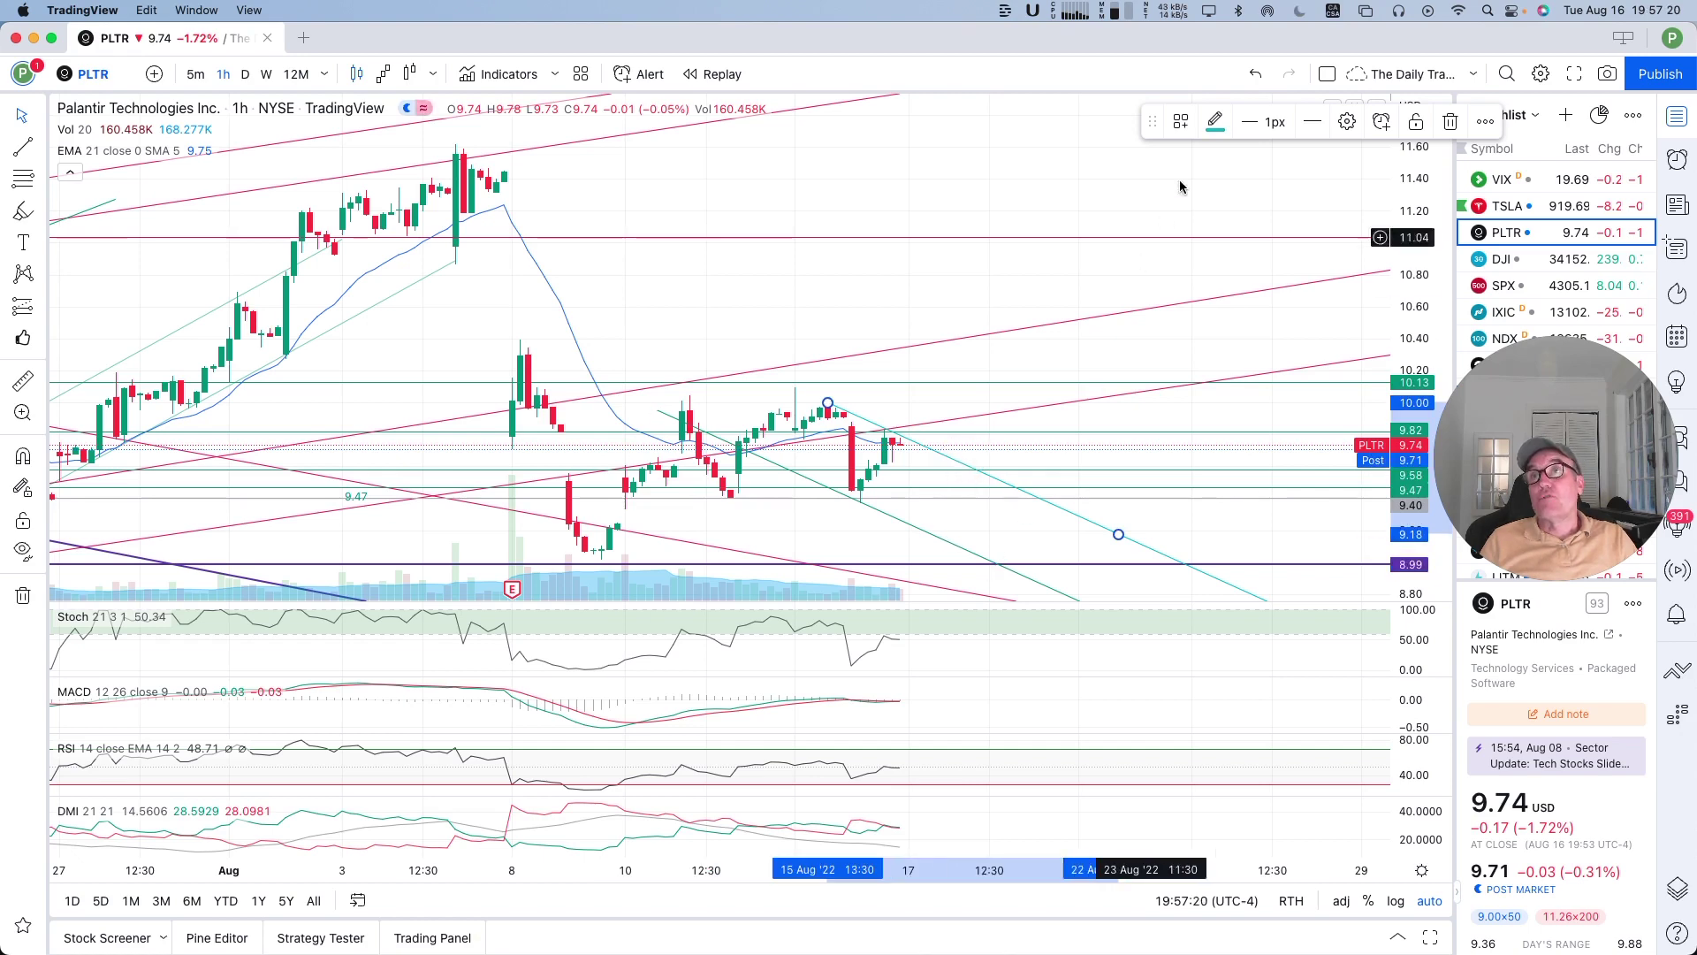
{"action": "left_click", "coordinate": [1217, 121]}
{"action": "left_click", "coordinate": [1434, 177]}
{"action": "left_click", "coordinate": [937, 289]}
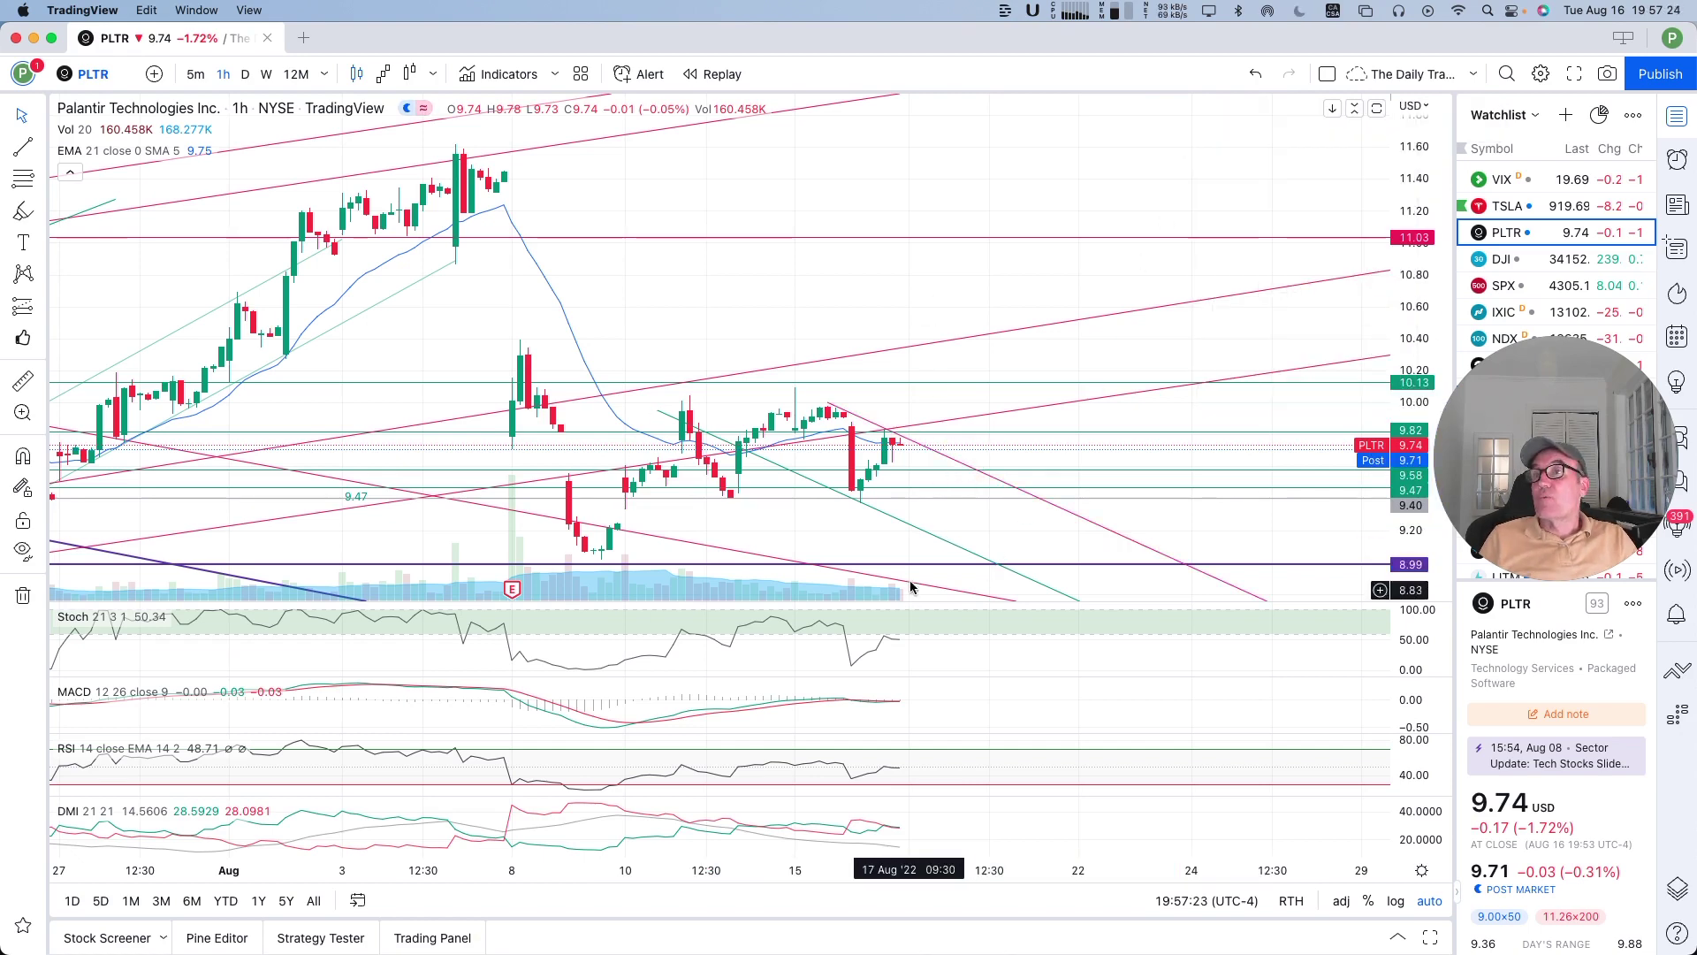
Return to the daily chart and uncheck Days visibility for the first new trendline
{"action": "left_click", "coordinate": [245, 74]}
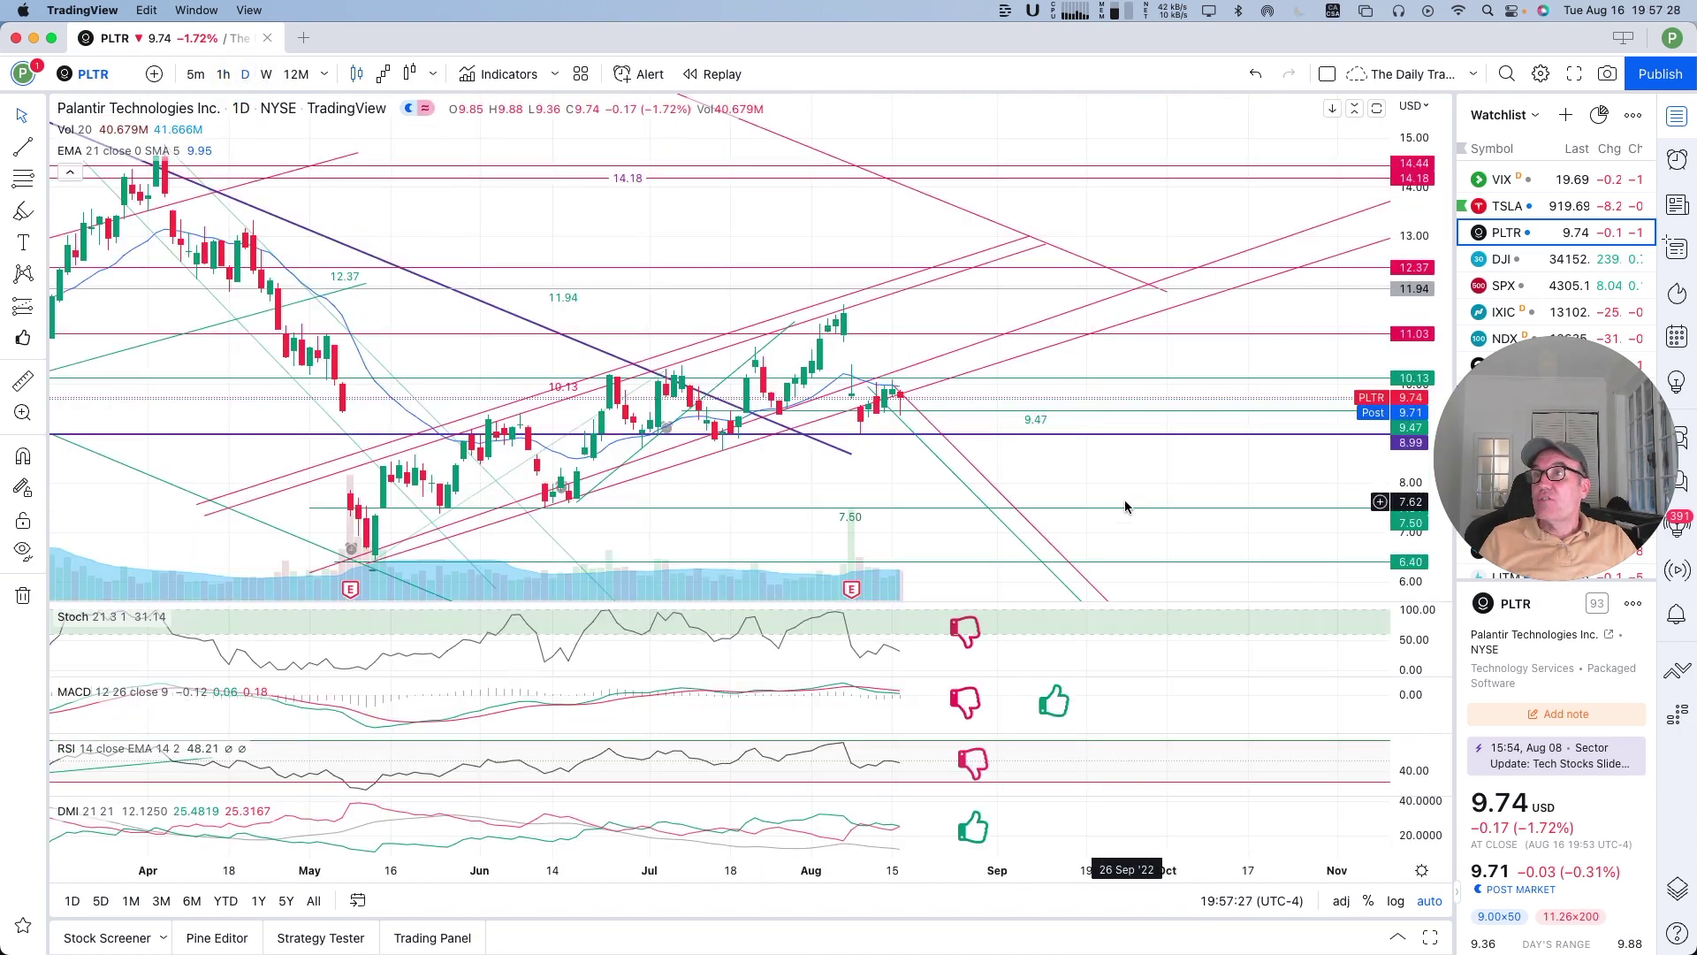
{"action": "scroll", "coordinate": [1125, 500], "scroll_direction": "up", "scroll_amount": 2}
{"action": "left_click", "coordinate": [972, 479]}
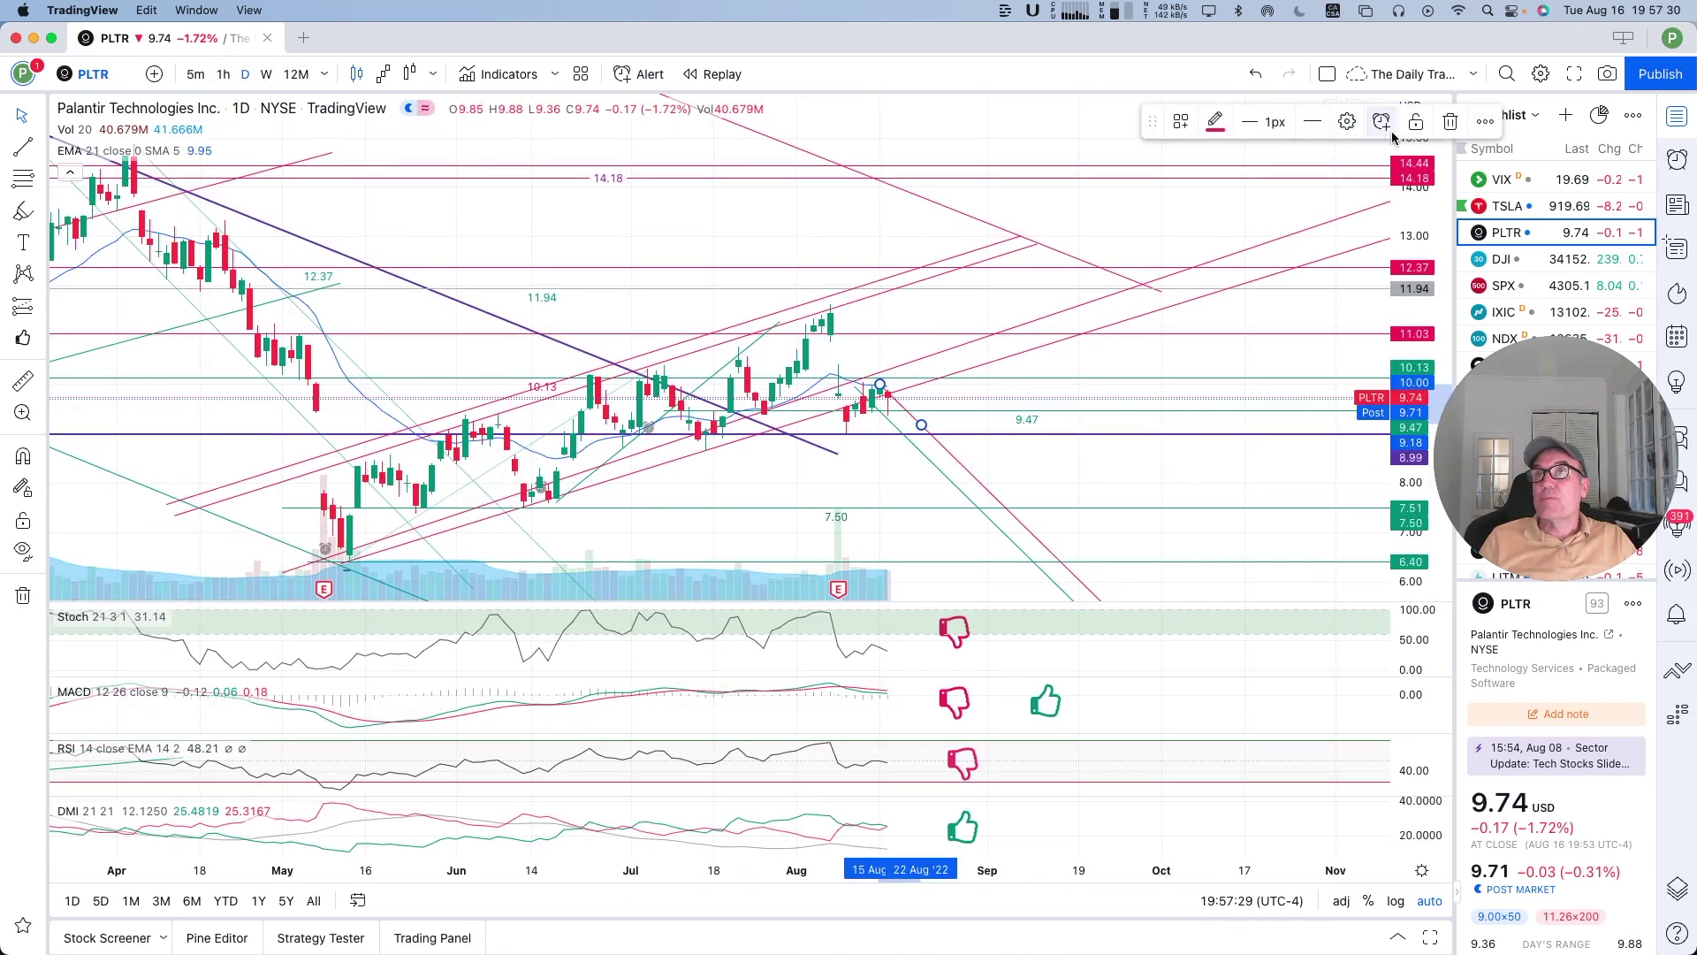
{"action": "left_click", "coordinate": [1346, 121]}
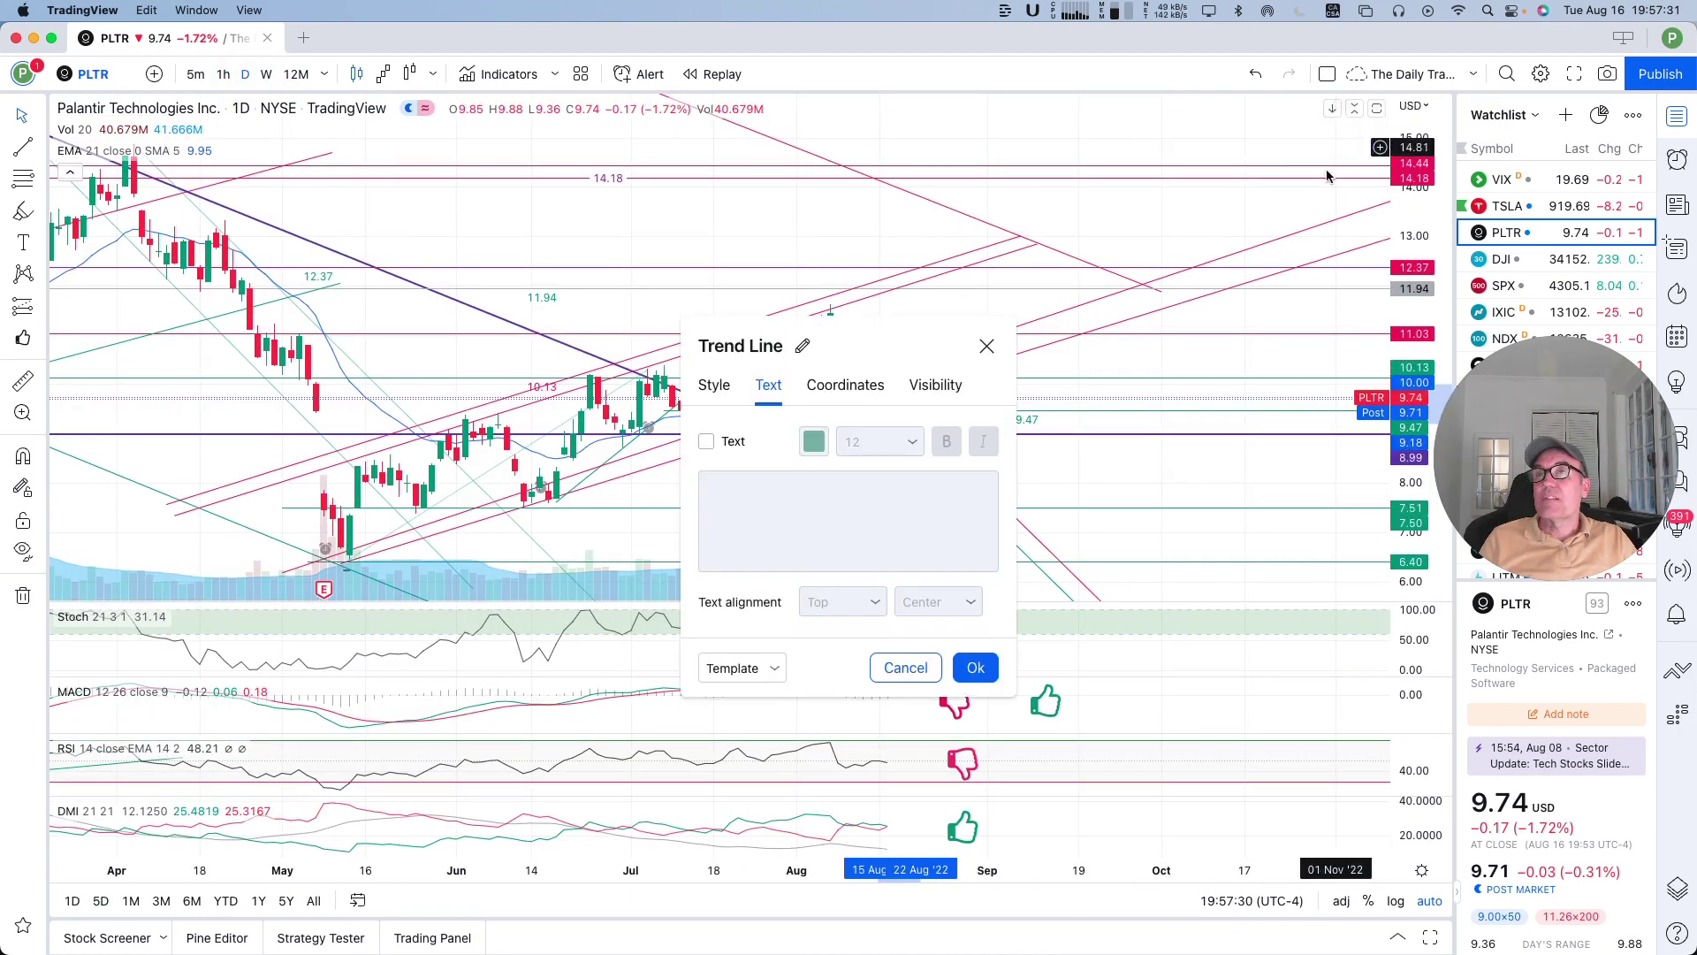
{"action": "left_click", "coordinate": [933, 385]}
{"action": "left_click", "coordinate": [706, 574]}
{"action": "left_click", "coordinate": [1041, 774]}
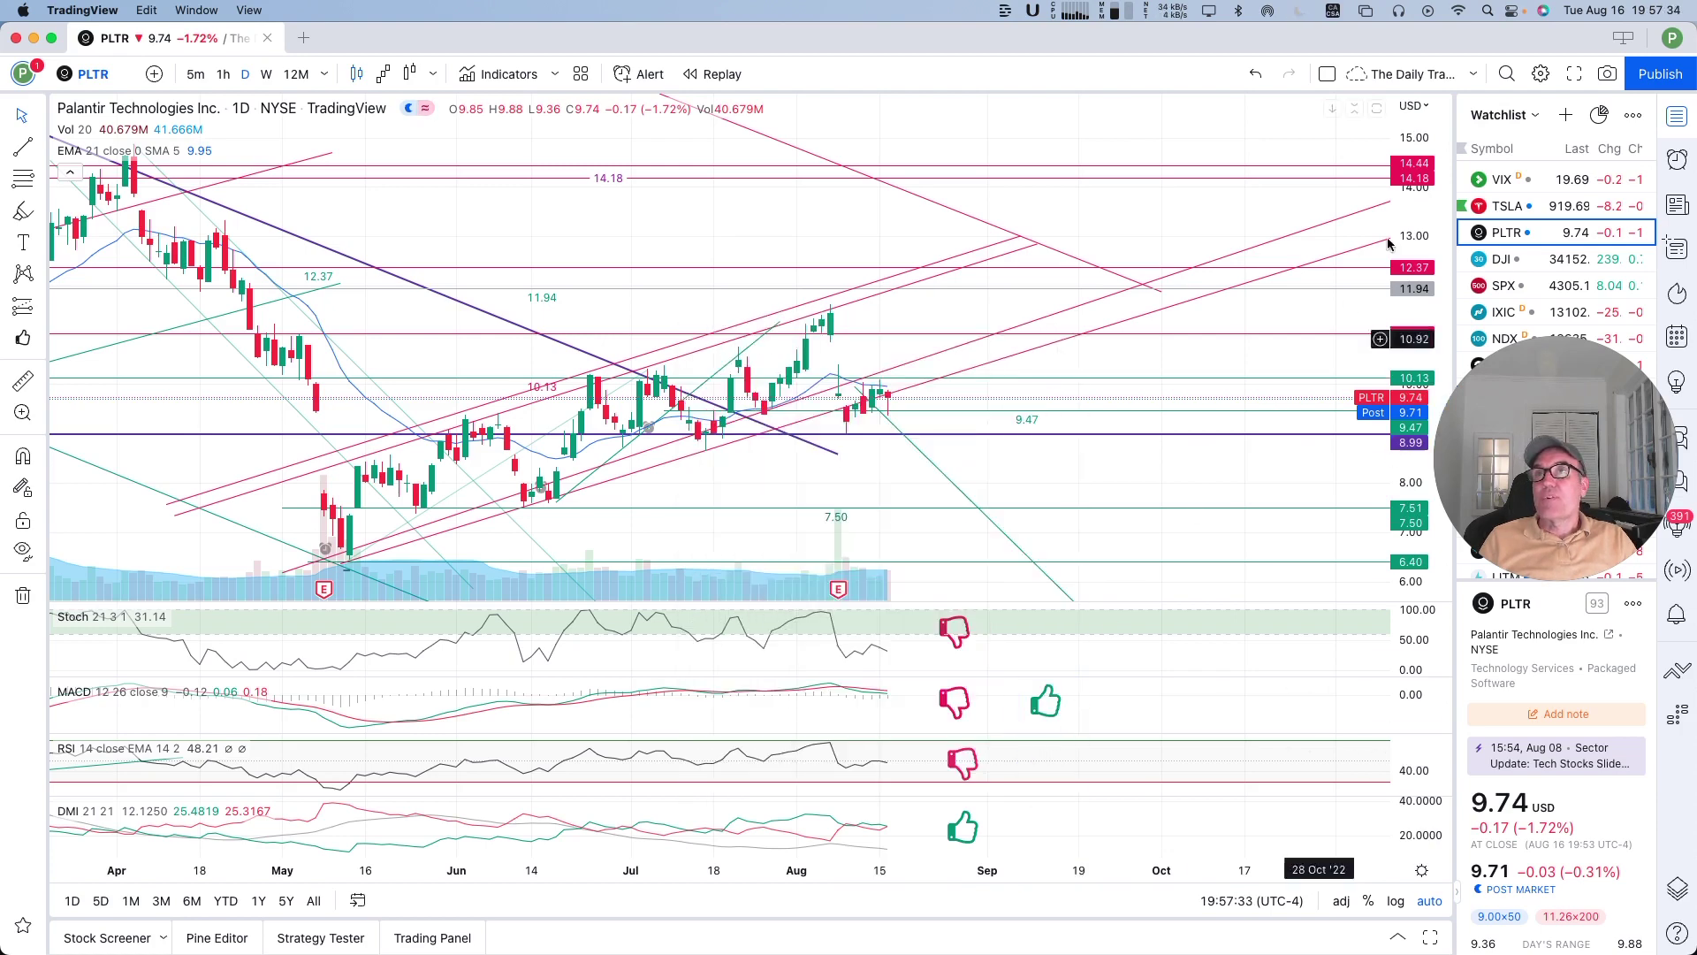
Hide the second new trendline on daily timeframes as well
{"action": "left_click", "coordinate": [1004, 537]}
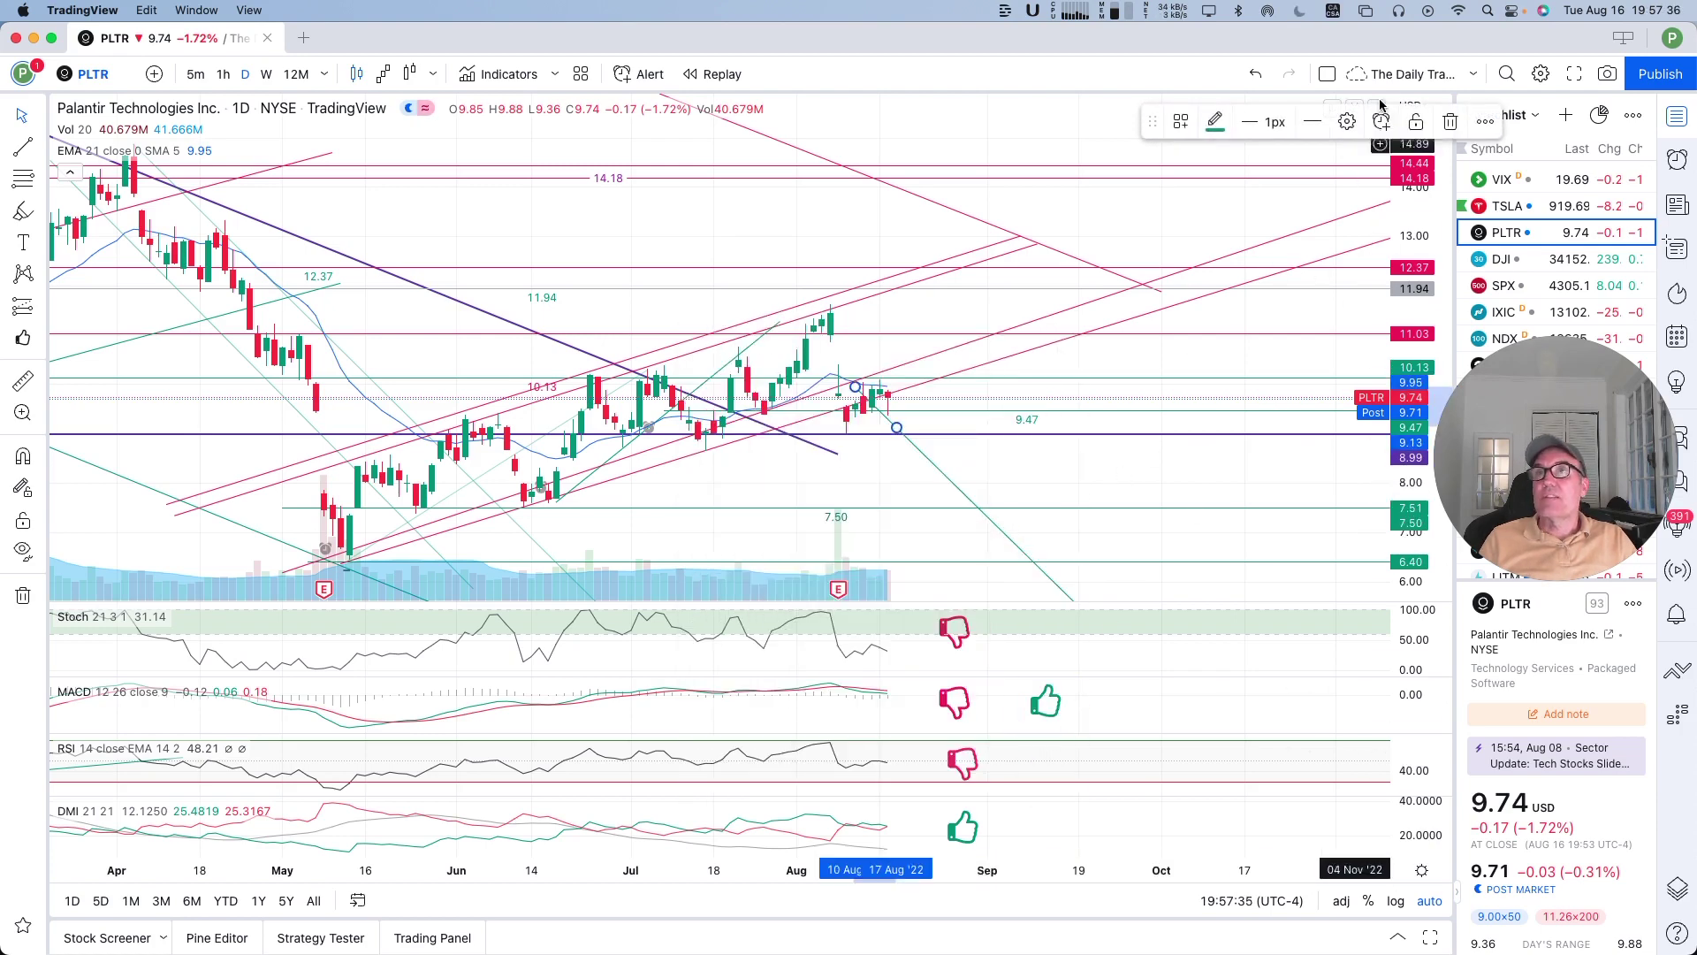
{"action": "left_click", "coordinate": [1346, 121]}
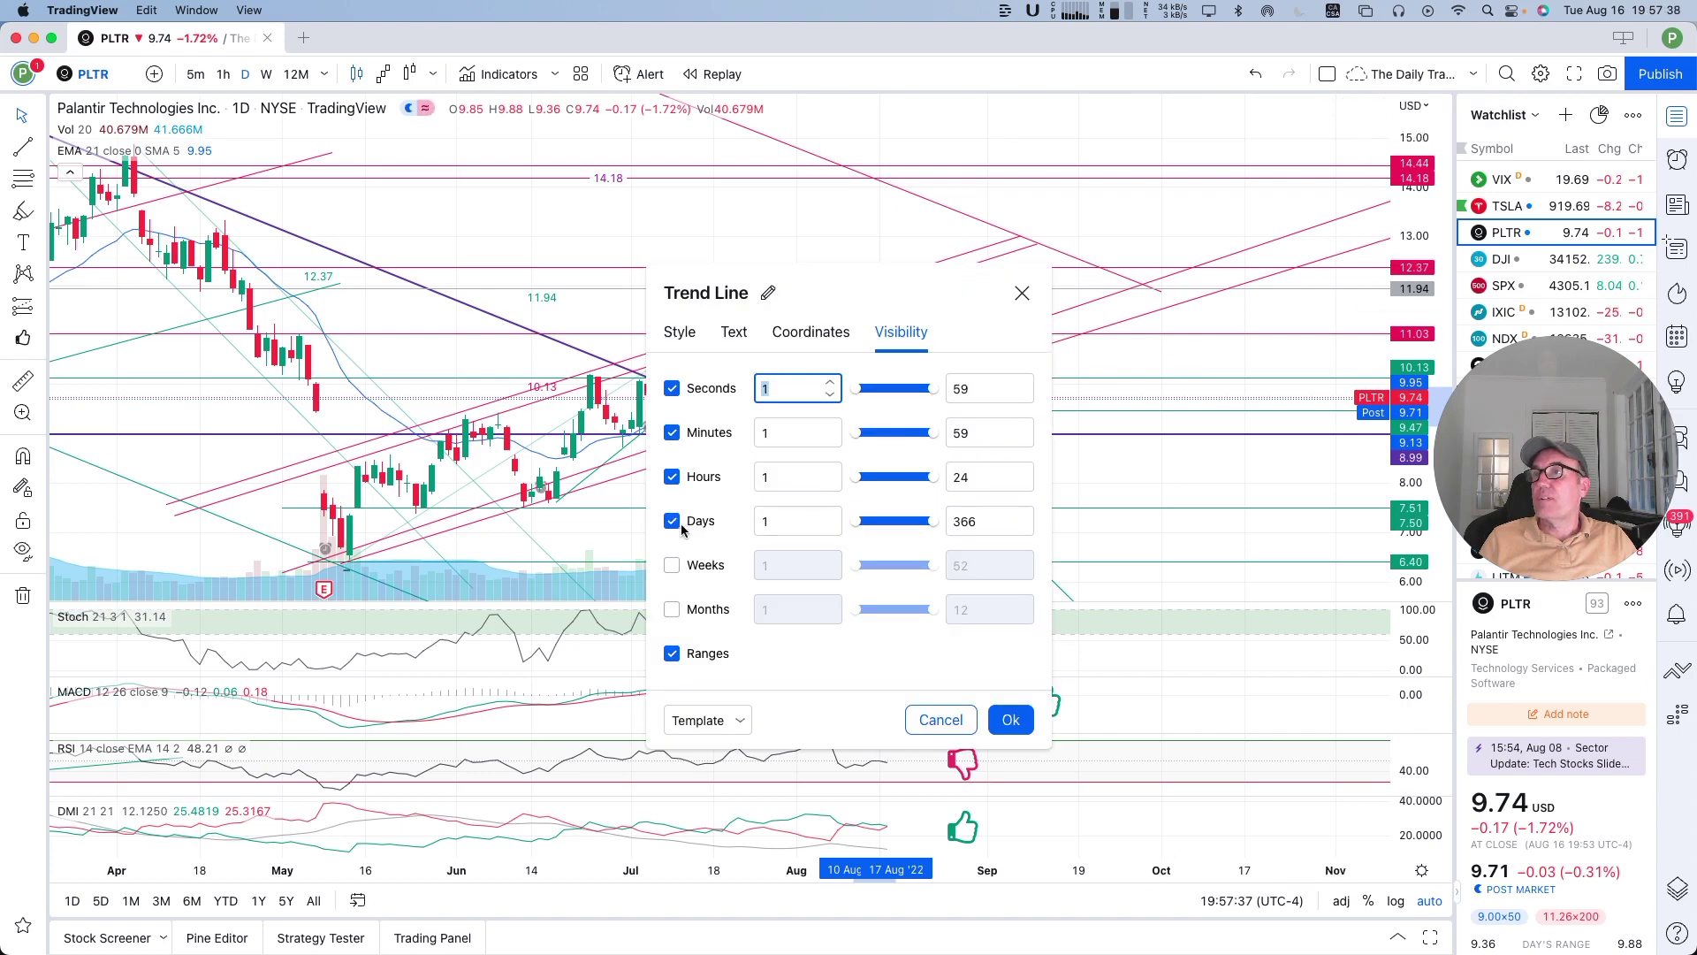
{"action": "left_click", "coordinate": [1011, 720]}
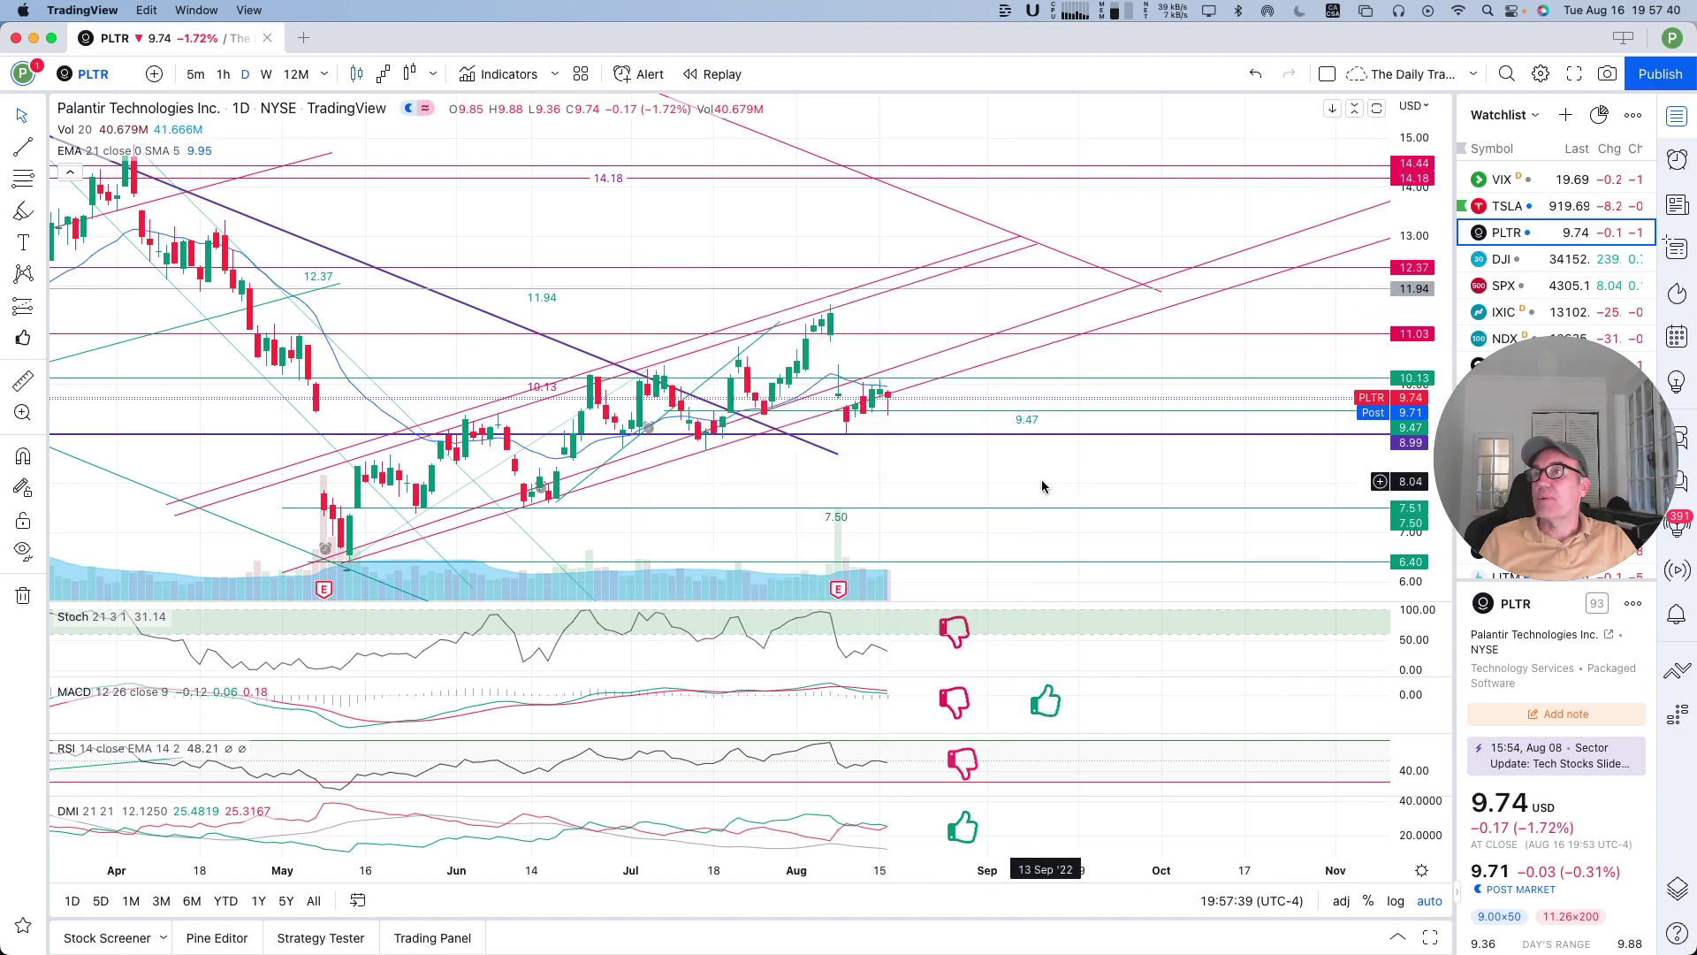
{"action": "scroll", "coordinate": [1043, 485], "scroll_direction": "down", "scroll_amount": 2}
{"action": "scroll", "coordinate": [1043, 486], "scroll_direction": "up", "scroll_amount": 3}
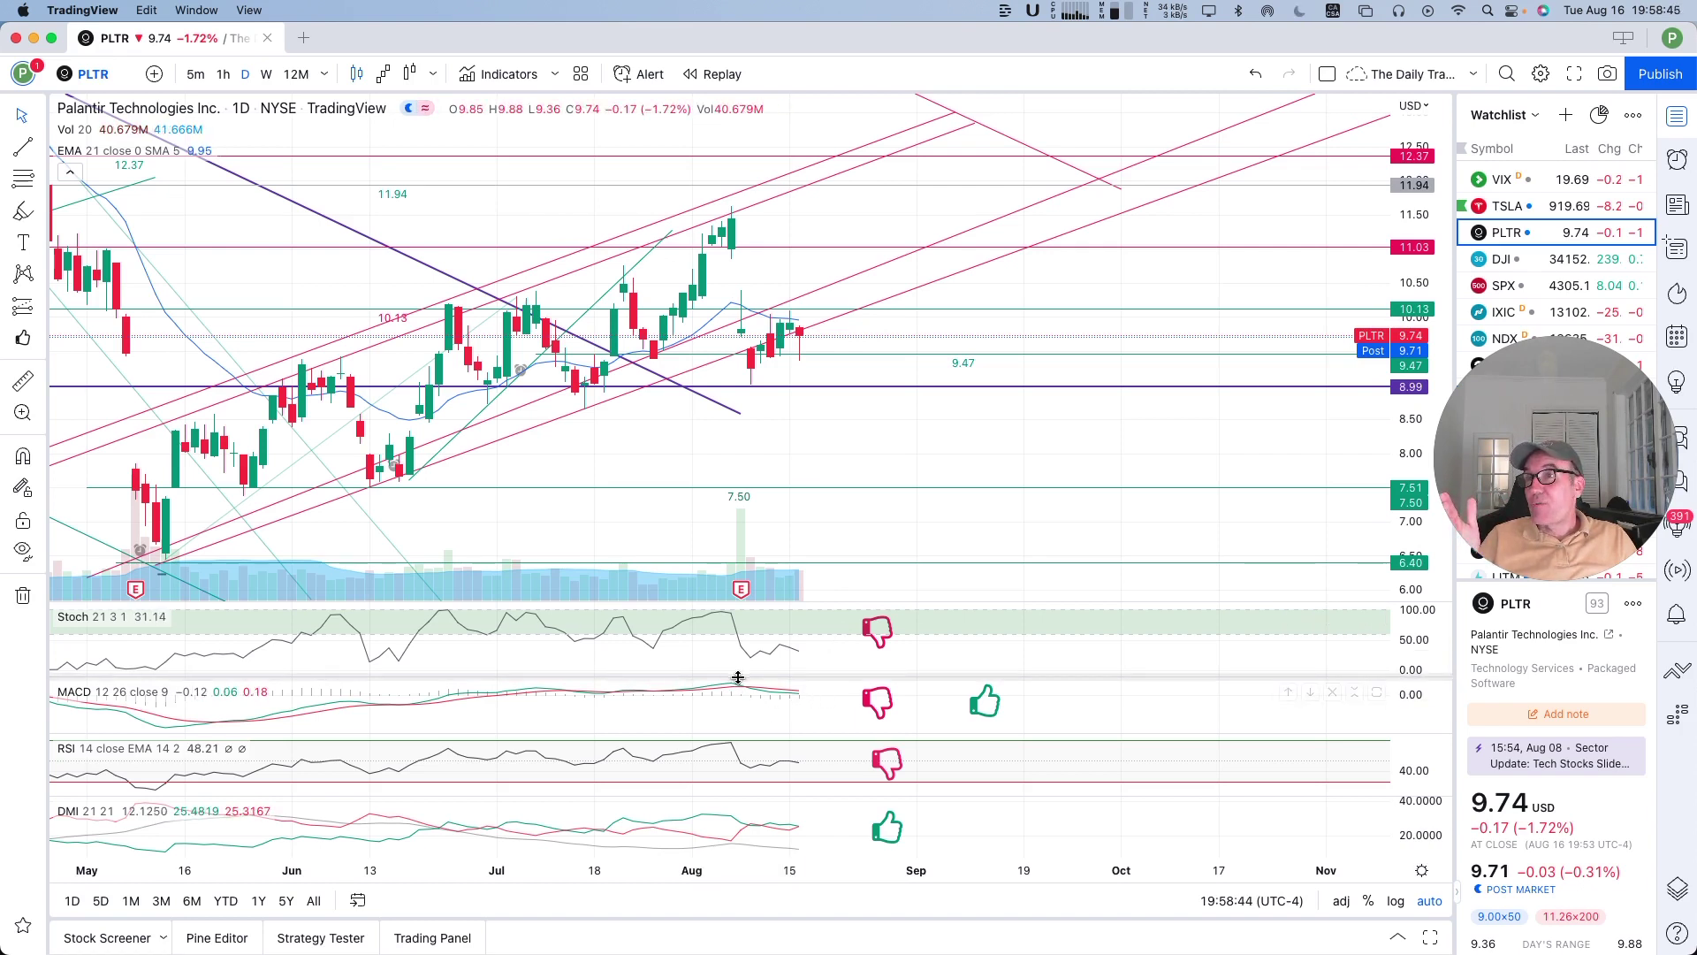
{"action": "left_click", "coordinate": [888, 706]}
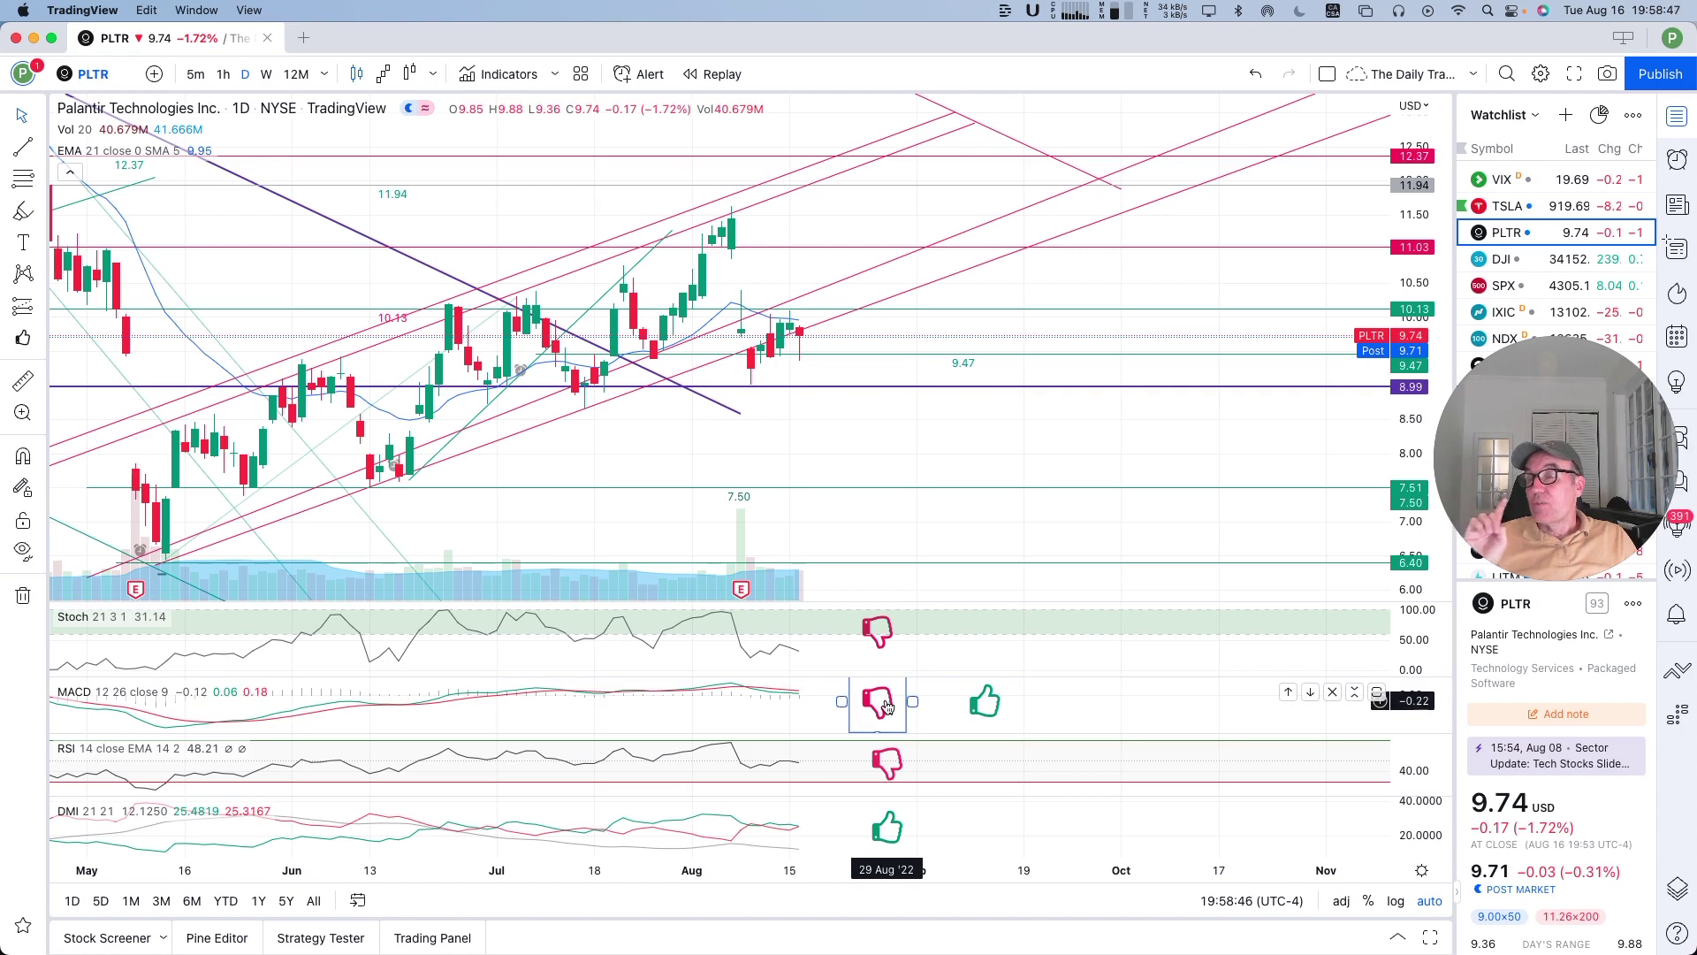
{"action": "left_click", "coordinate": [794, 695]}
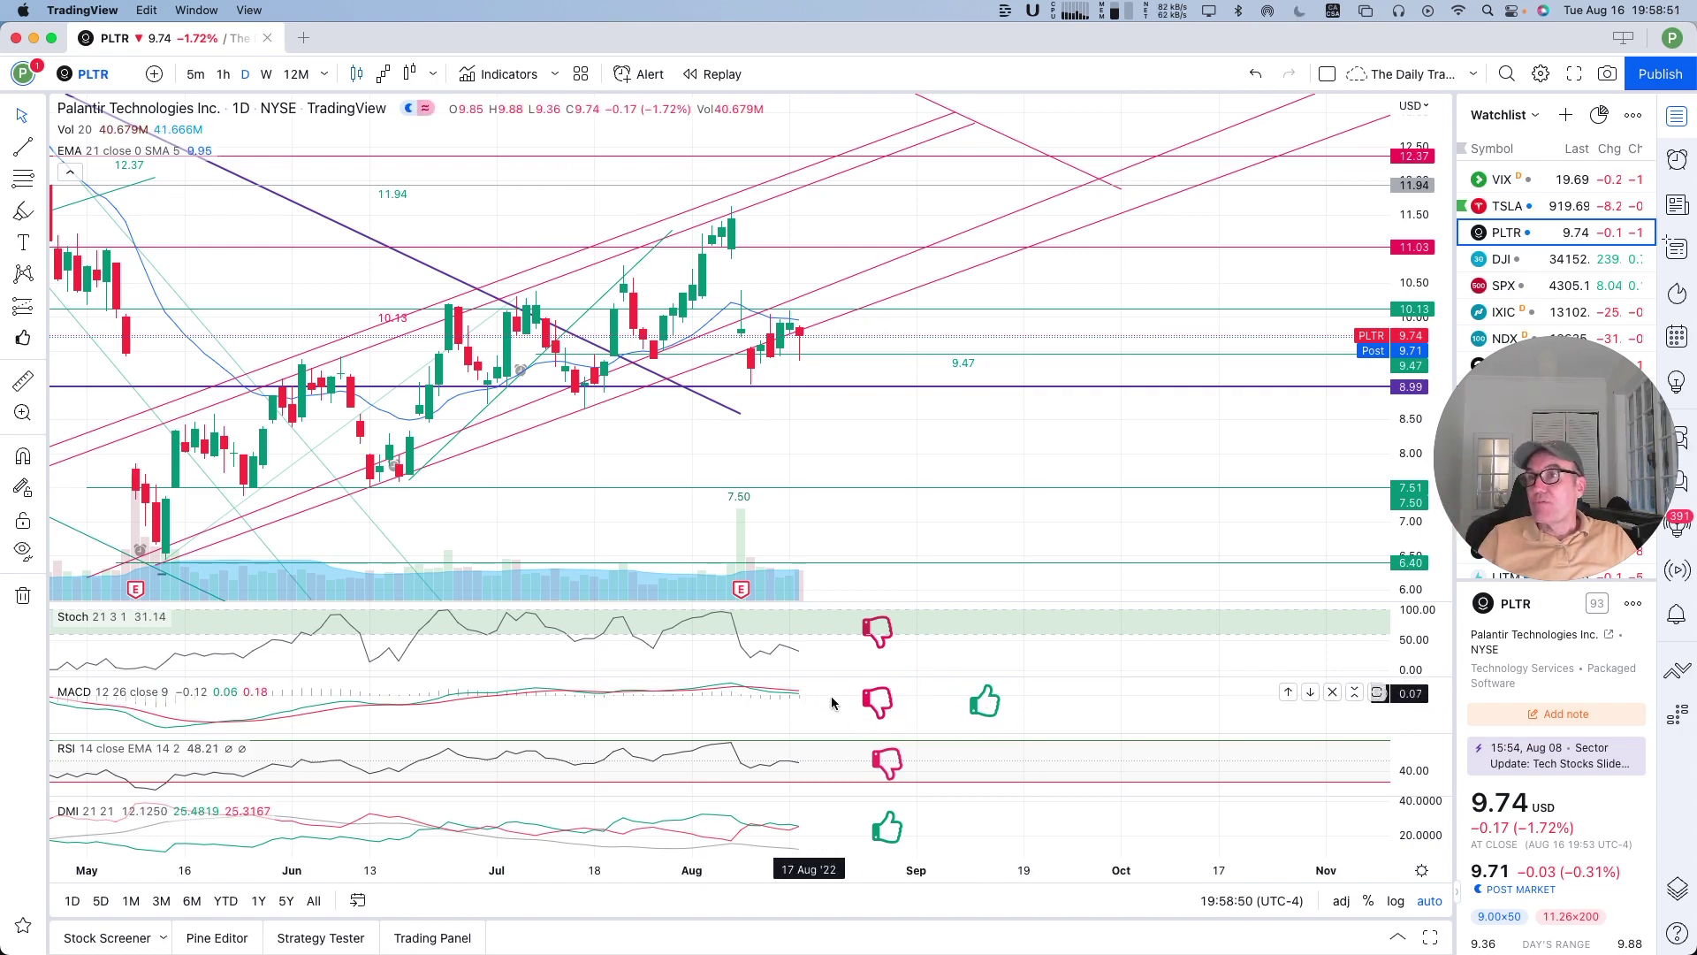
{"action": "left_click", "coordinate": [985, 707]}
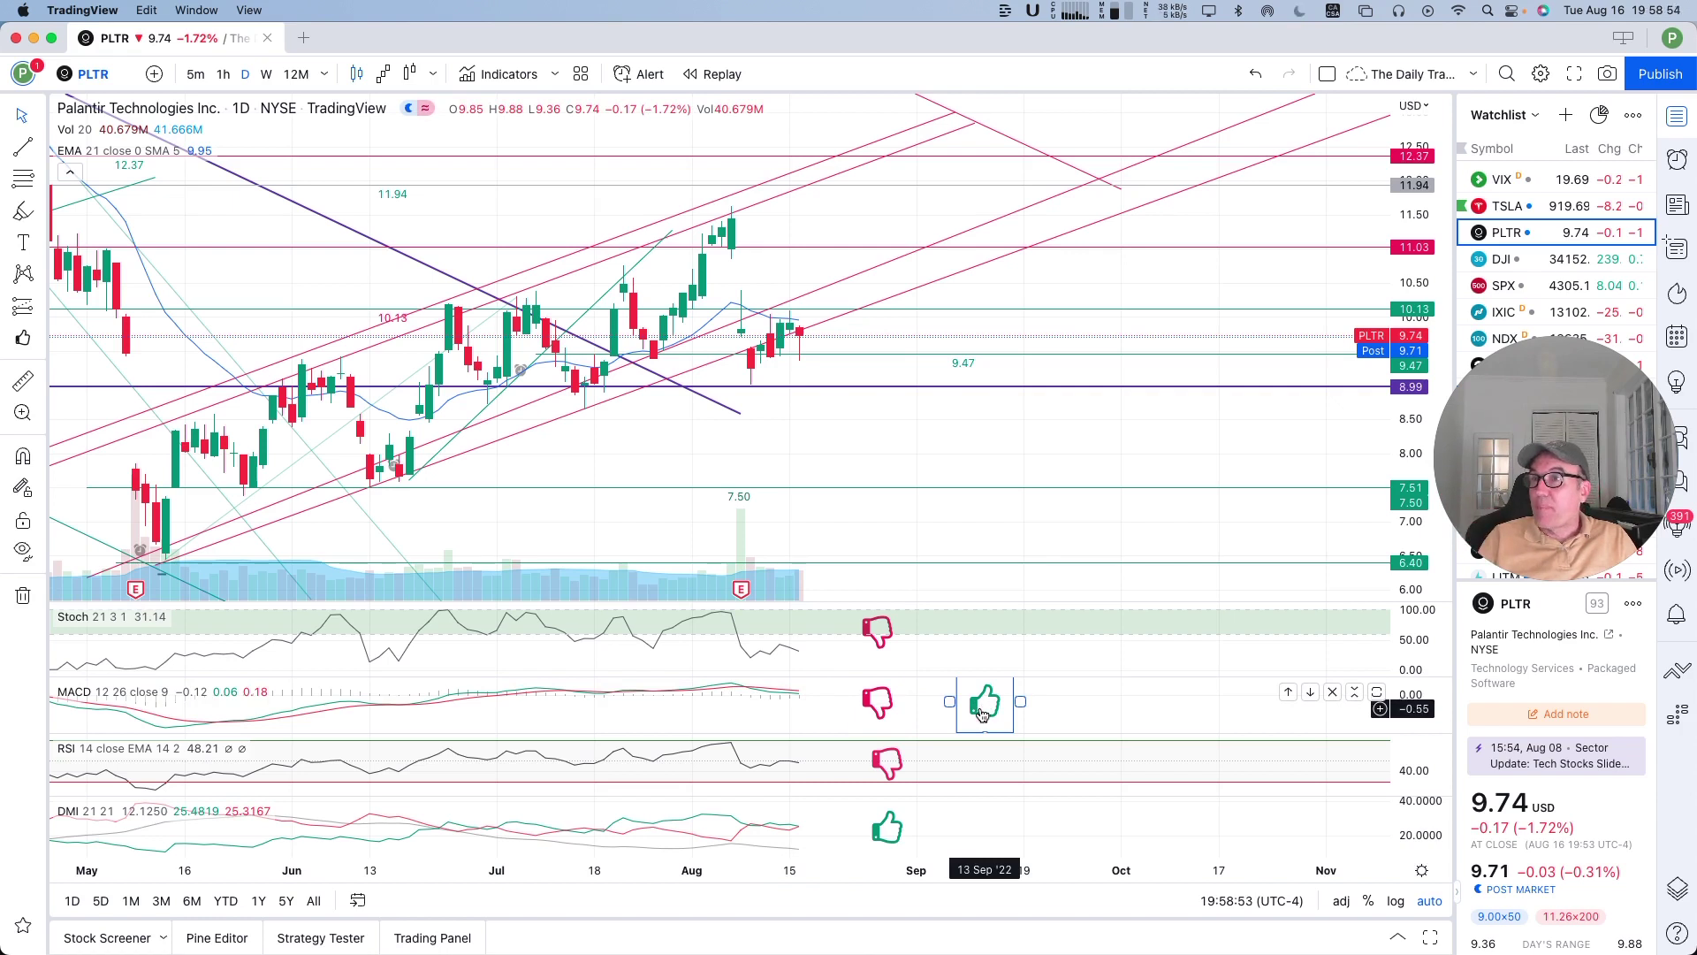
{"action": "left_click", "coordinate": [963, 729]}
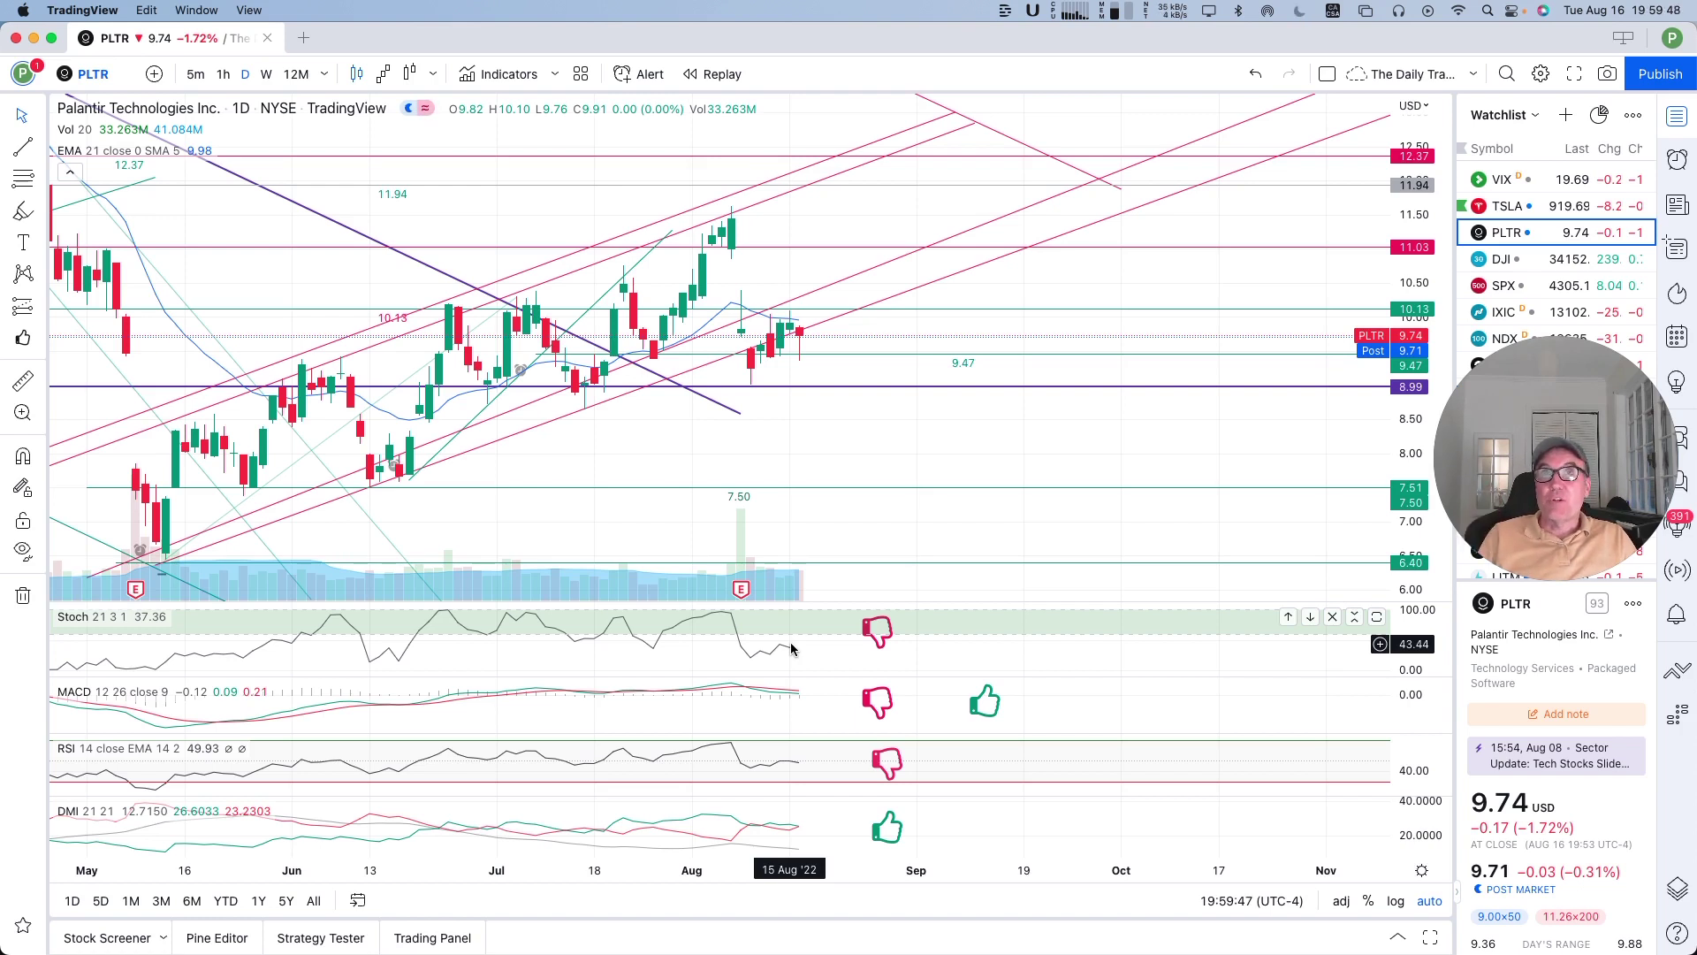
{"action": "left_click", "coordinate": [891, 638]}
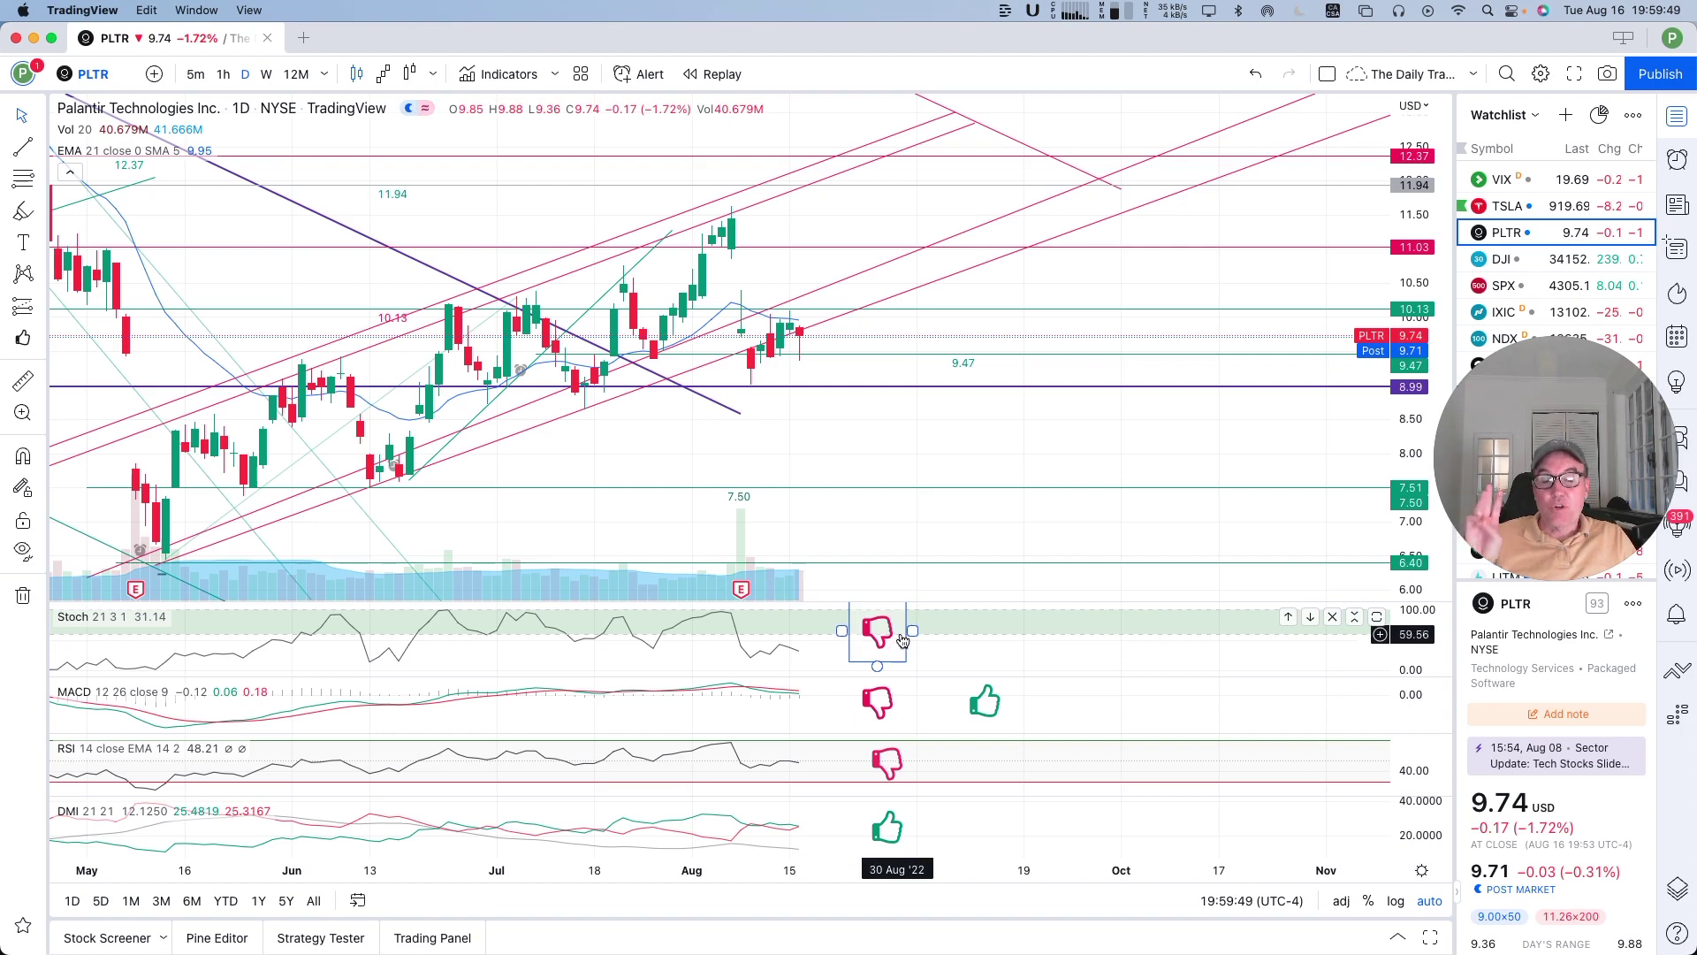
{"action": "left_click", "coordinate": [944, 645]}
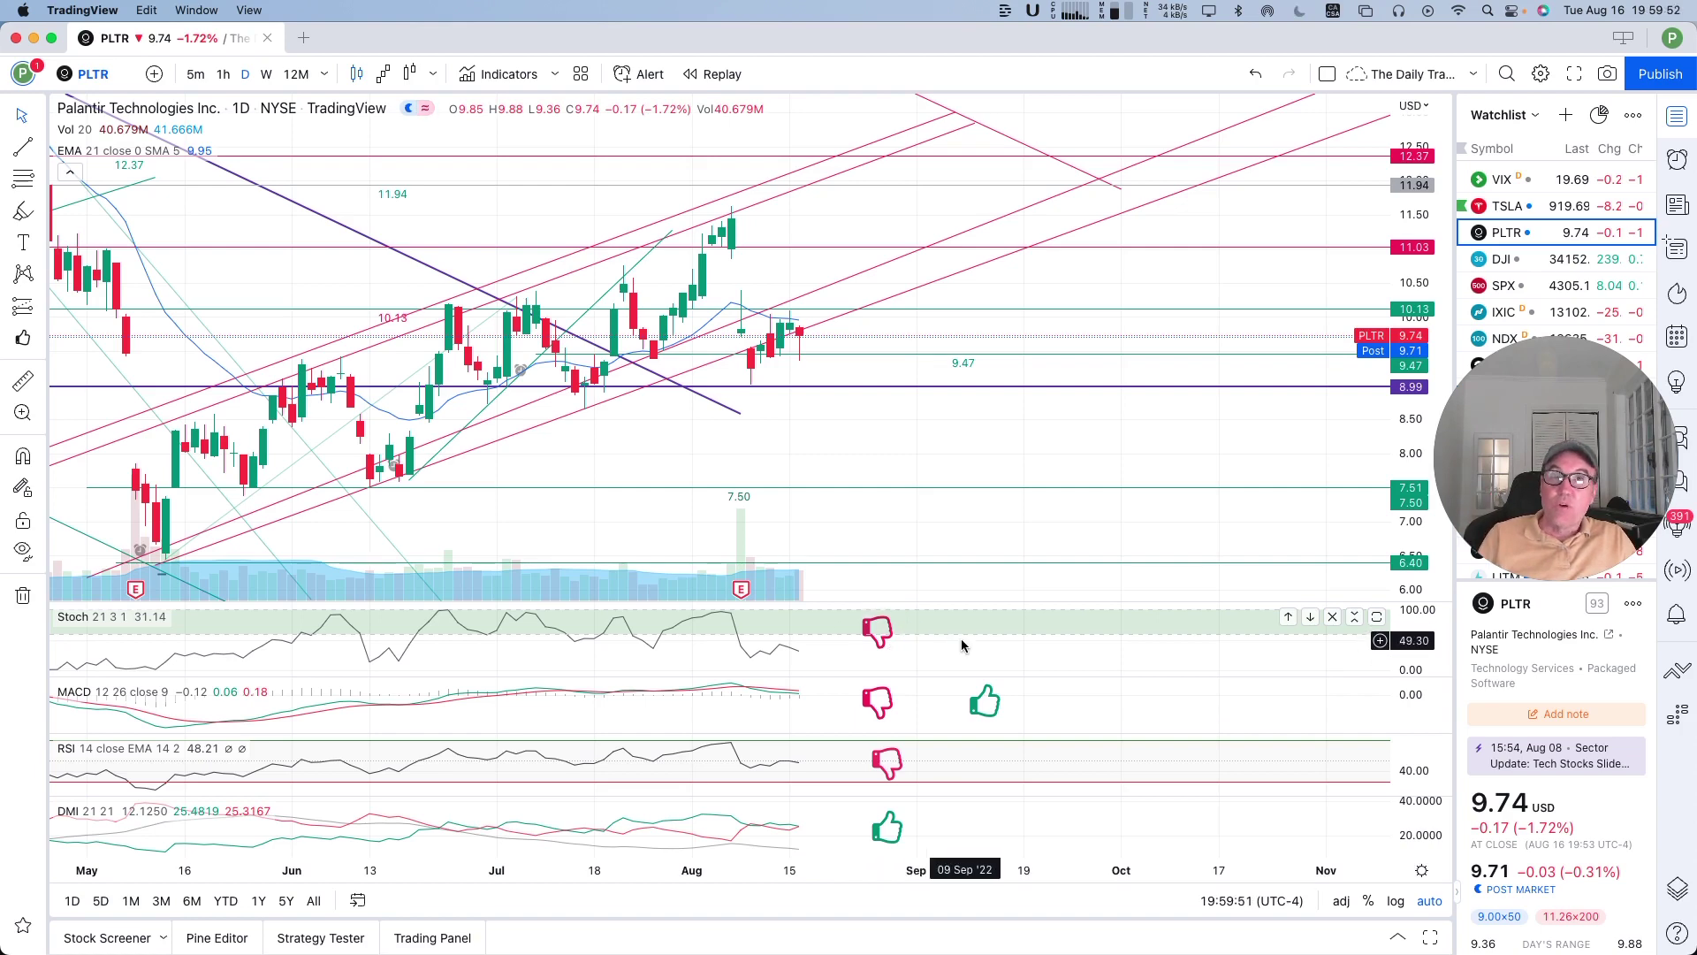